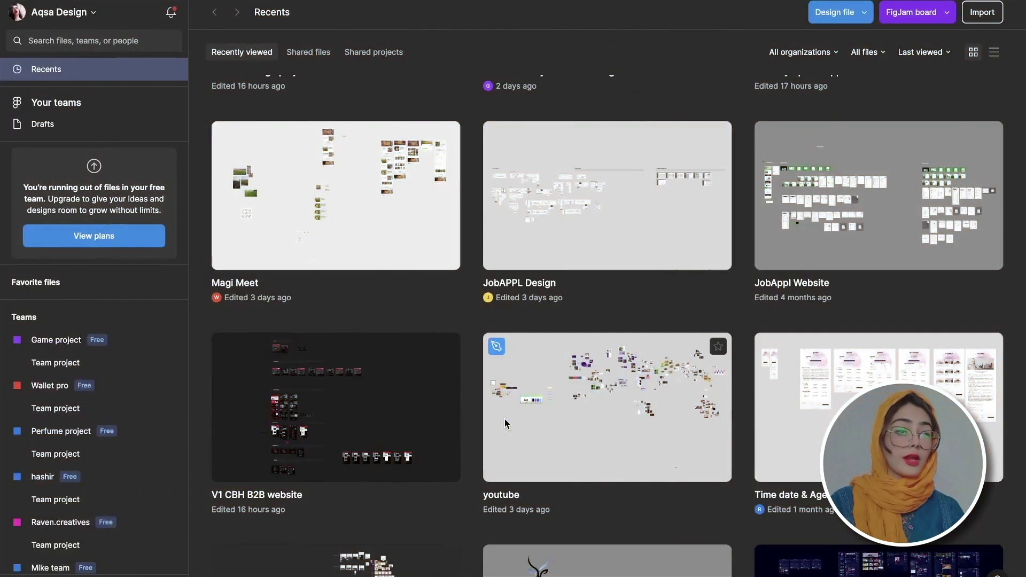
# Step: Create a new FigJam board and enter 'prepare user flow' in the AI diagram prompt
pyautogui.click(904, 22)
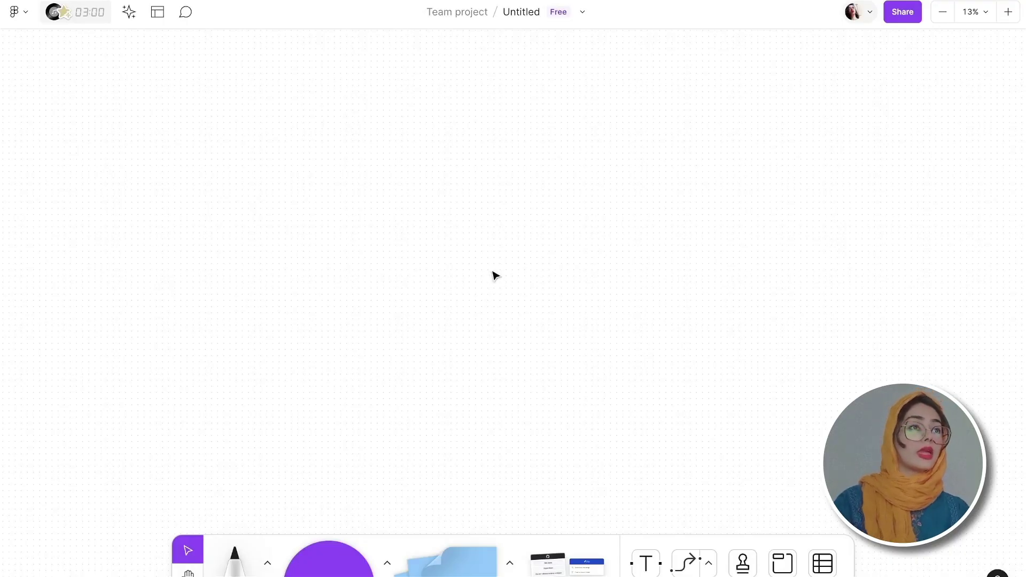
pyautogui.click(127, 16)
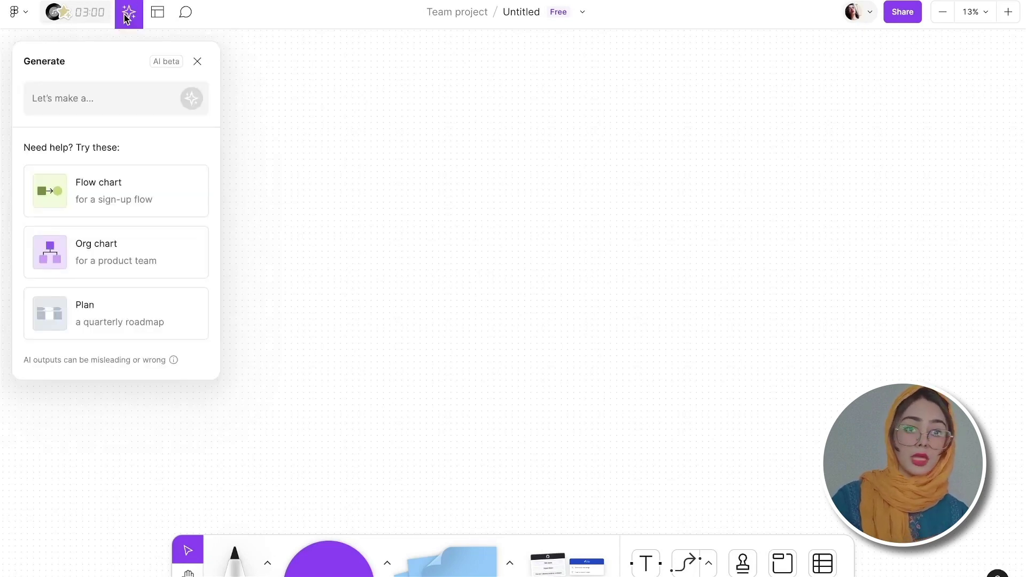
pyautogui.click(103, 99)
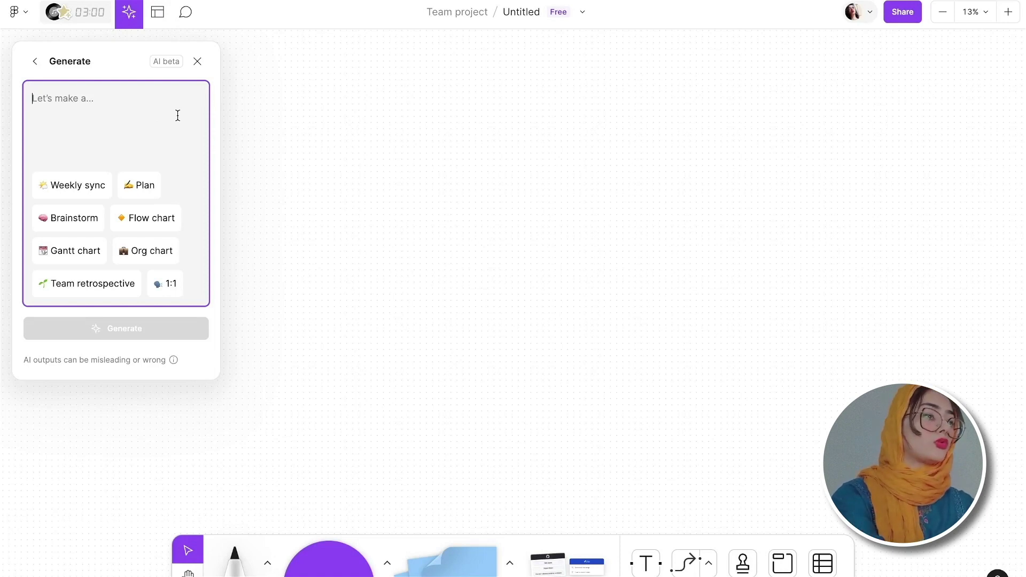
pyautogui.write('prepare ')
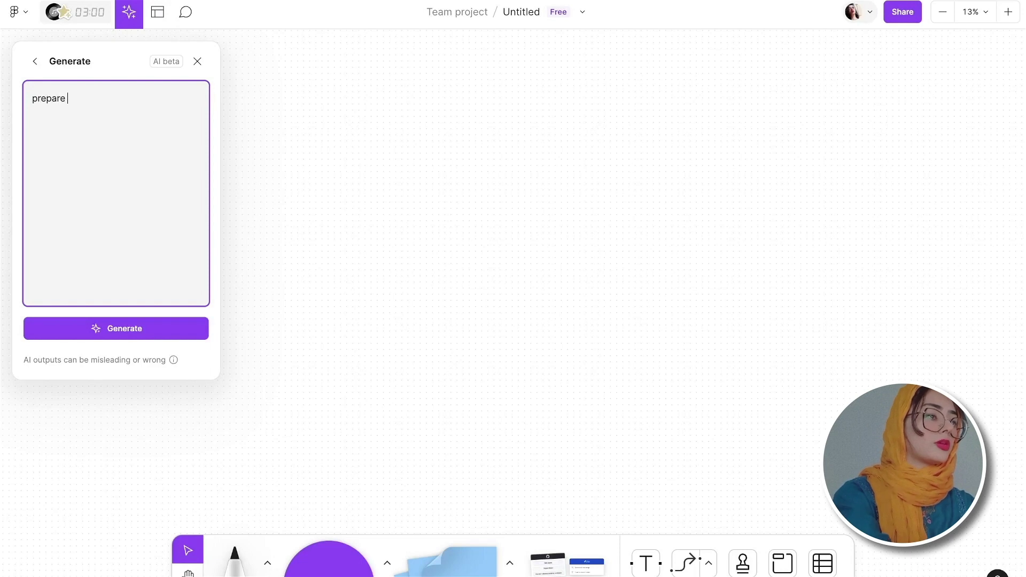
pyautogui.write('user flow')
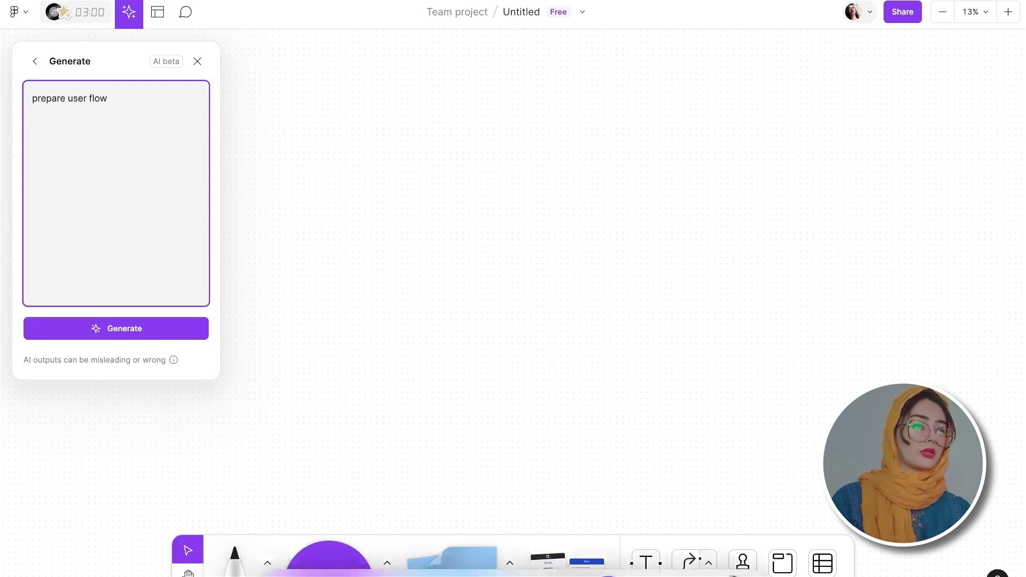
# Step: Open the feedback management brief PDF from the downloads folder in WPS Office
pyautogui.click(287, 564)
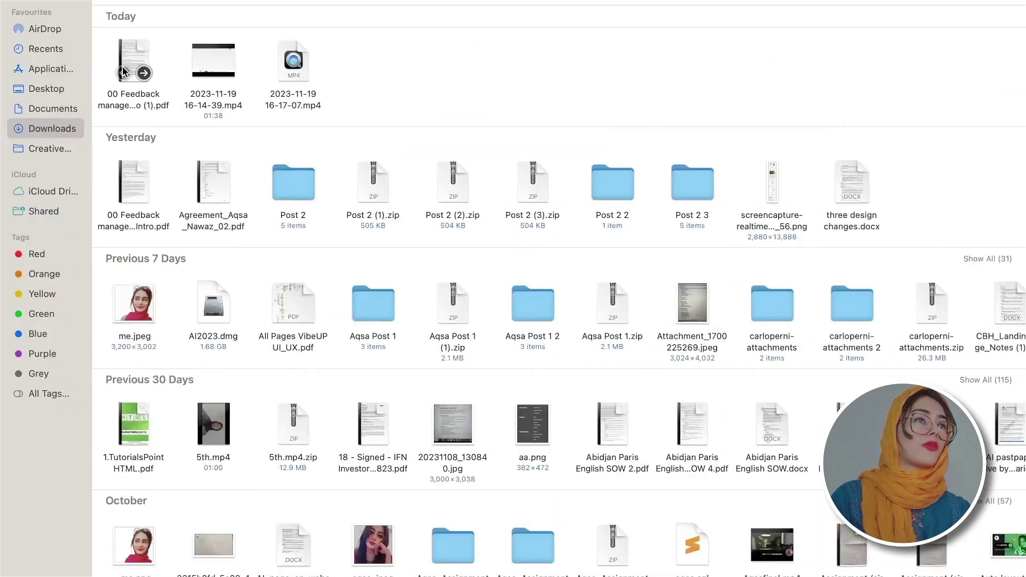
pyautogui.doubleClick(134, 67)
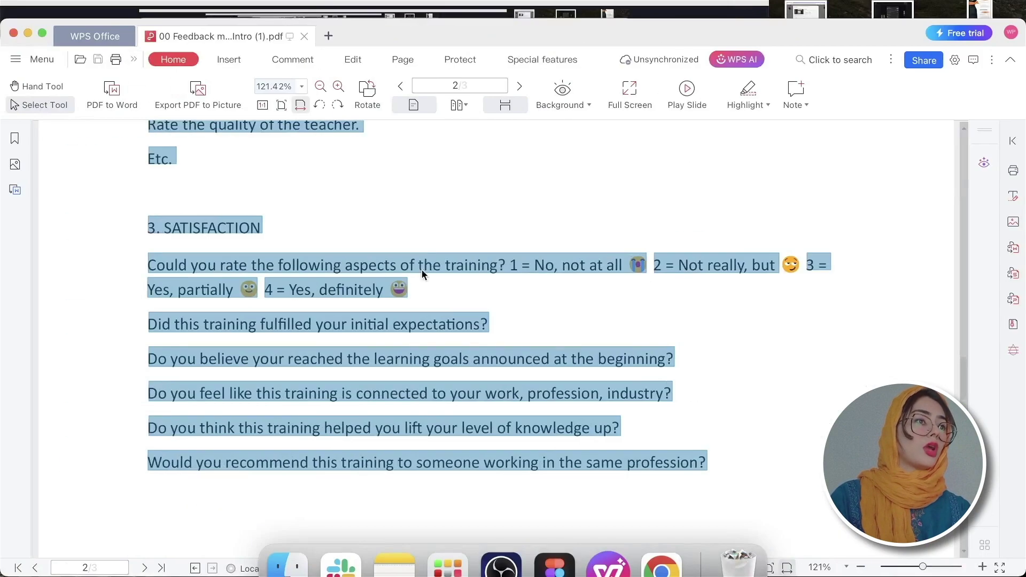
pyautogui.scroll(10, 422, 270)
pyautogui.scroll(5, 422, 271)
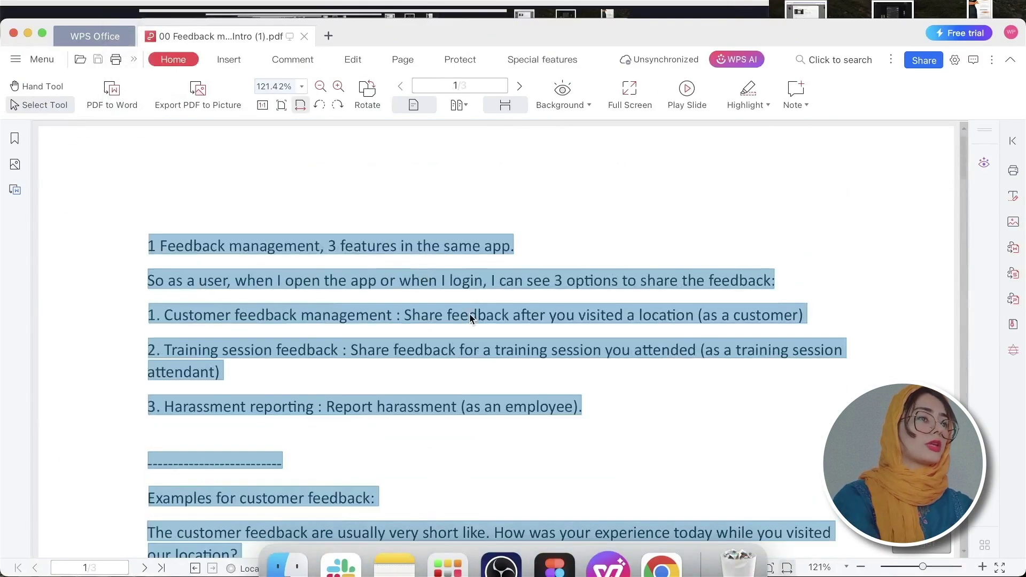
# Step: Paste the copied training-feedback survey questions into the prompt and generate the flowchart
pyautogui.click(555, 567)
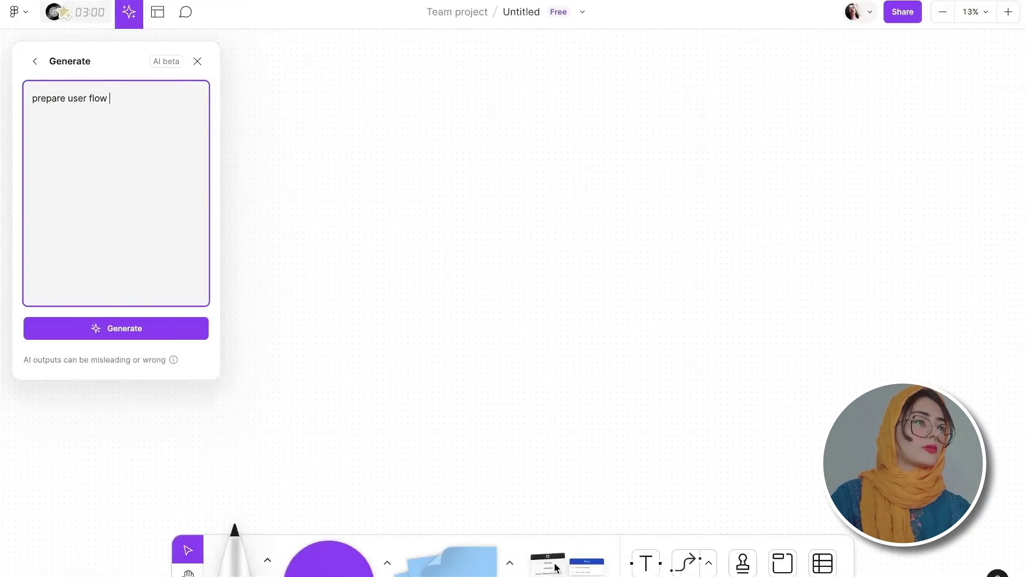
pyautogui.hotkey('ctrl', 'v')
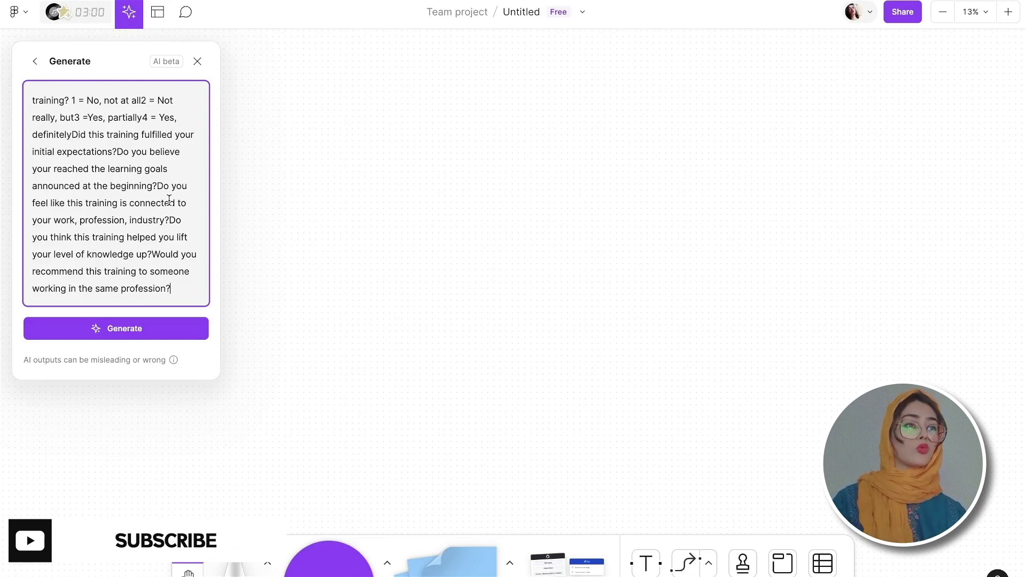
pyautogui.click(149, 329)
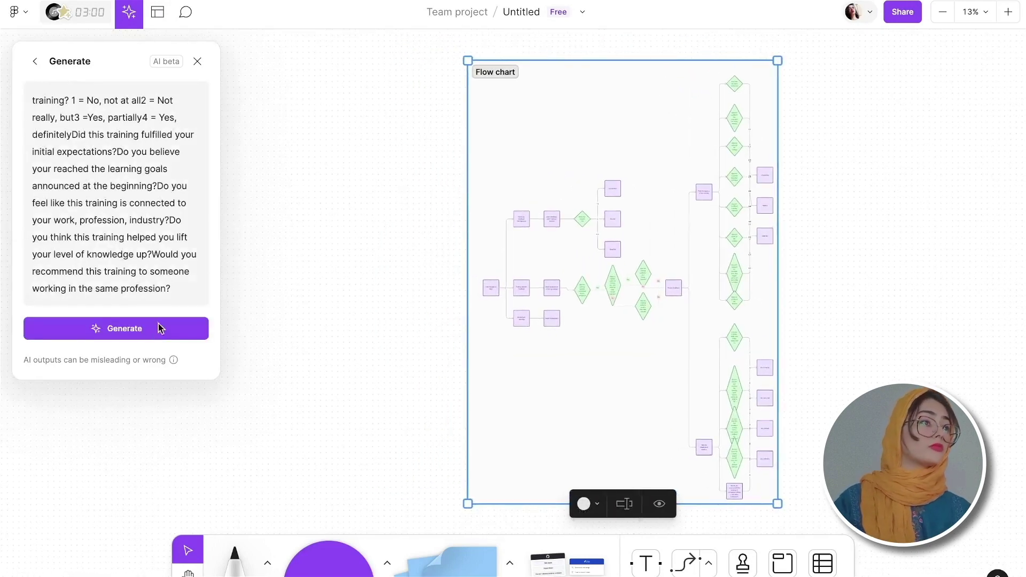
# Step: Deselect the generated flowchart and close the AI generation panel
pyautogui.click(356, 304)
pyautogui.hscroll(5, 356, 303)
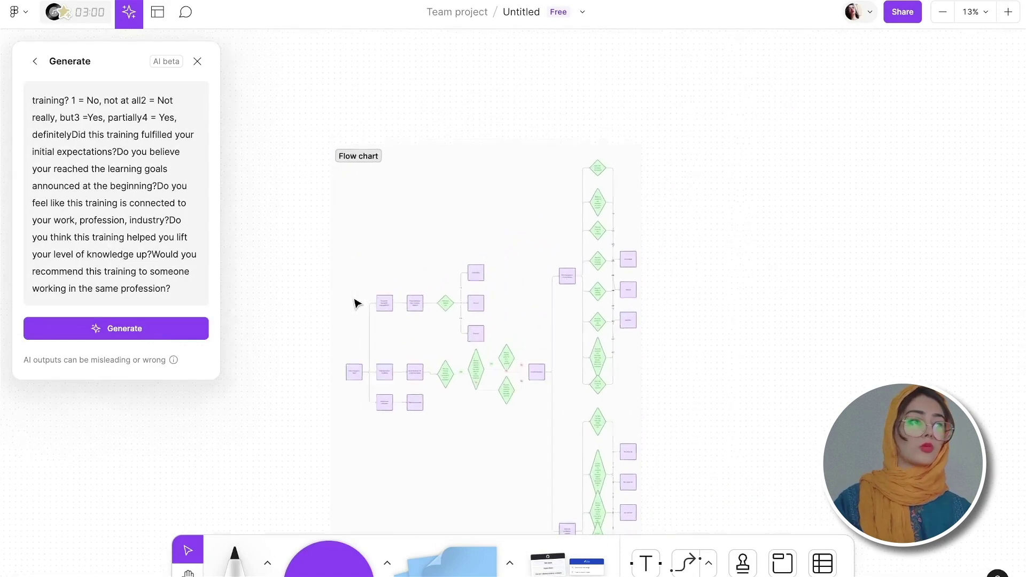
pyautogui.keyDown('ctrl'); pyautogui.scroll(3, 356, 304); pyautogui.keyUp('ctrl')
pyautogui.keyDown('ctrl'); pyautogui.scroll(2, 355, 303); pyautogui.keyUp('ctrl')
pyautogui.keyDown('ctrl'); pyautogui.scroll(2, 356, 304); pyautogui.keyUp('ctrl')
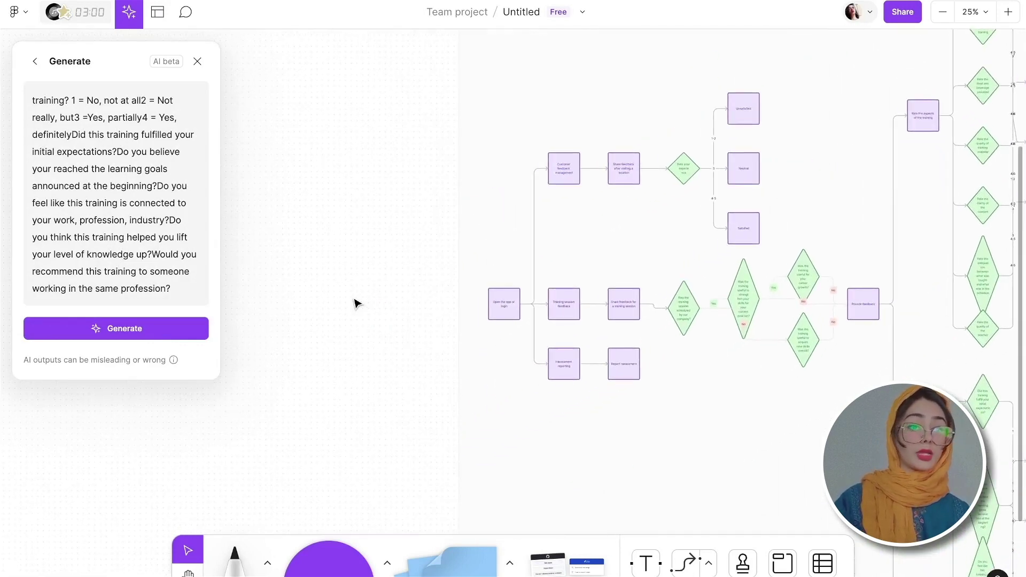
pyautogui.keyDown('ctrl'); pyautogui.scroll(2, 355, 303); pyautogui.keyUp('ctrl')
pyautogui.hscroll(3, 355, 304)
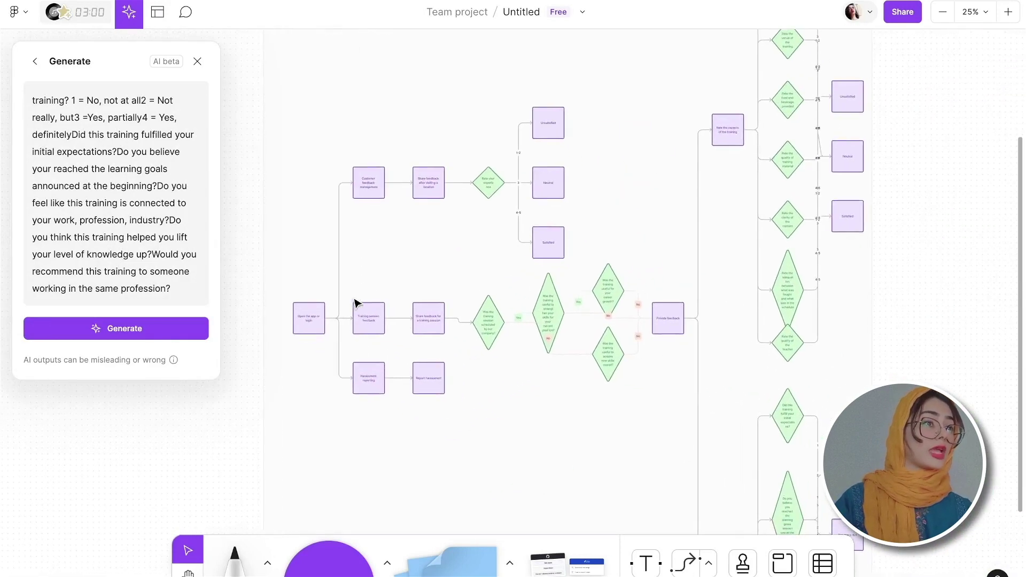
pyautogui.click(197, 63)
# Step: Pan and zoom around the board to review the generated feedback-app flowchart
pyautogui.hscroll(1, 303, 203)
pyautogui.keyDown('ctrl'); pyautogui.scroll(3, 303, 204); pyautogui.keyUp('ctrl')
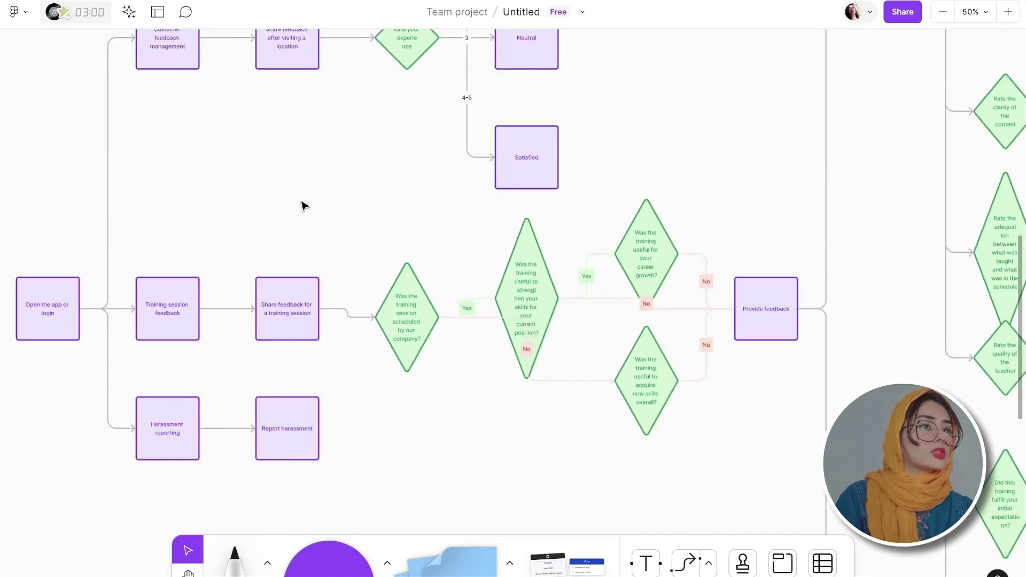
pyautogui.hscroll(-3, 278, 225)
pyautogui.scroll(2, 176, 416)
pyautogui.keyDown('ctrl'); pyautogui.scroll(-1, 176, 416); pyautogui.keyUp('ctrl')
pyautogui.hscroll(-2, 177, 416)
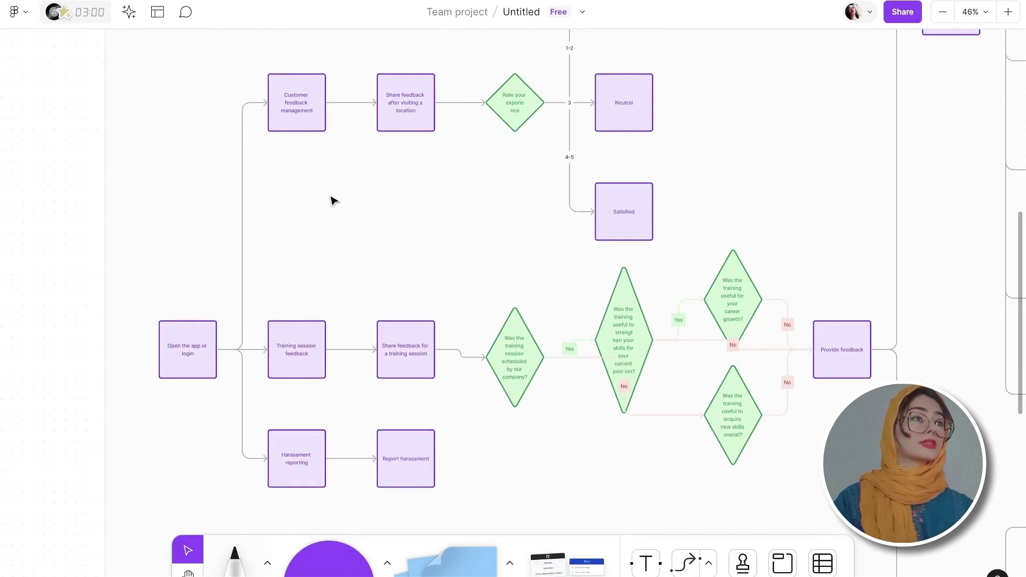
pyautogui.keyDown('ctrl'); pyautogui.scroll(1, 301, 164); pyautogui.keyUp('ctrl')
pyautogui.keyDown('ctrl'); pyautogui.scroll(5, 301, 164); pyautogui.keyUp('ctrl')
pyautogui.scroll(4, 301, 164)
pyautogui.hscroll(-1, 301, 164)
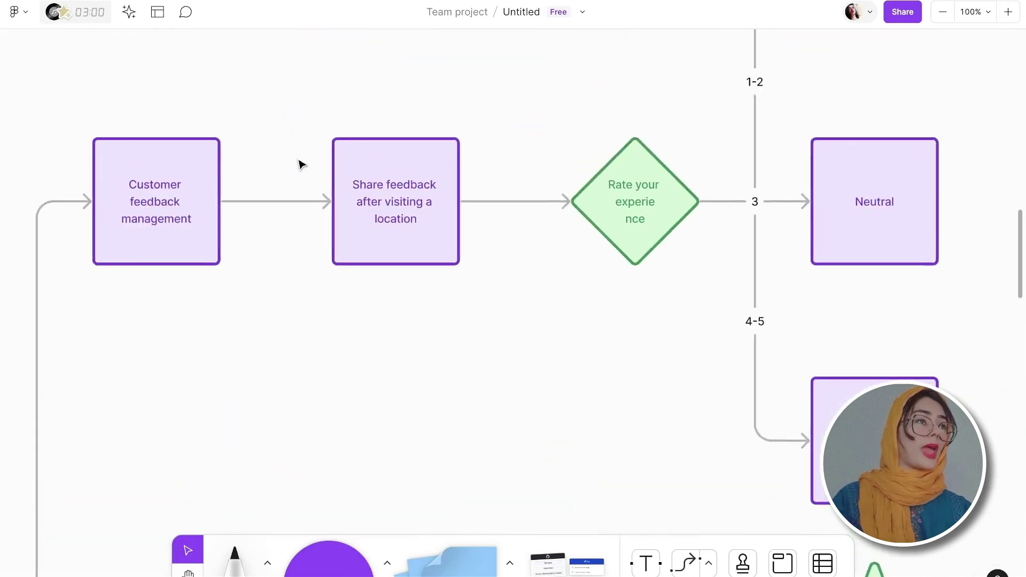
pyautogui.keyDown('ctrl'); pyautogui.scroll(-3, 301, 164); pyautogui.keyUp('ctrl')
pyautogui.keyDown('ctrl'); pyautogui.scroll(-1, 301, 165); pyautogui.keyUp('ctrl')
pyautogui.scroll(-2, 301, 164)
pyautogui.scroll(-2, 301, 164)
pyautogui.hscroll(-1, 301, 164)
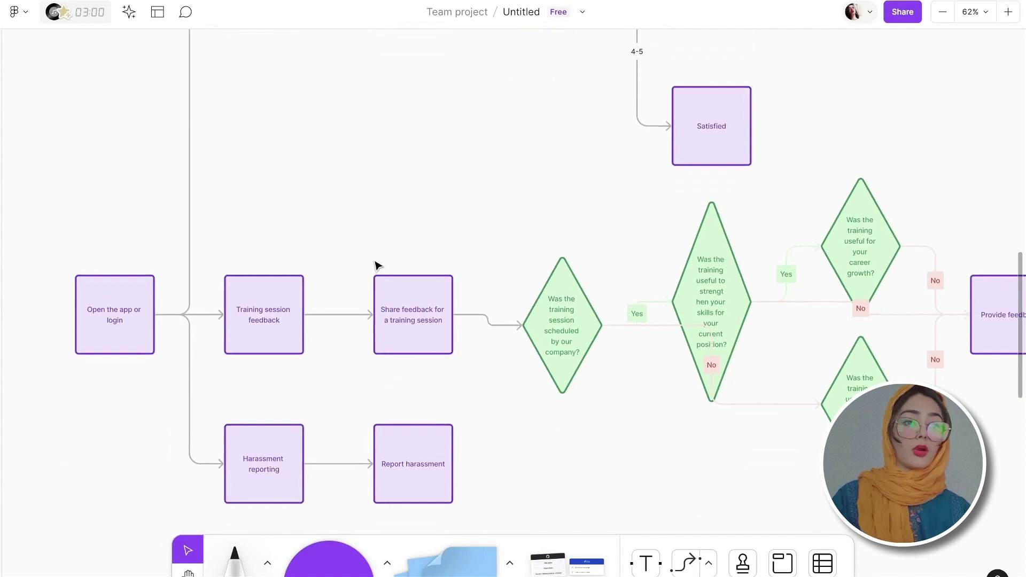
pyautogui.hscroll(3, 377, 266)
pyautogui.keyDown('ctrl'); pyautogui.scroll(-5, 377, 266); pyautogui.keyUp('ctrl')
pyautogui.hscroll(2, 377, 266)
pyautogui.scroll(1, 377, 266)
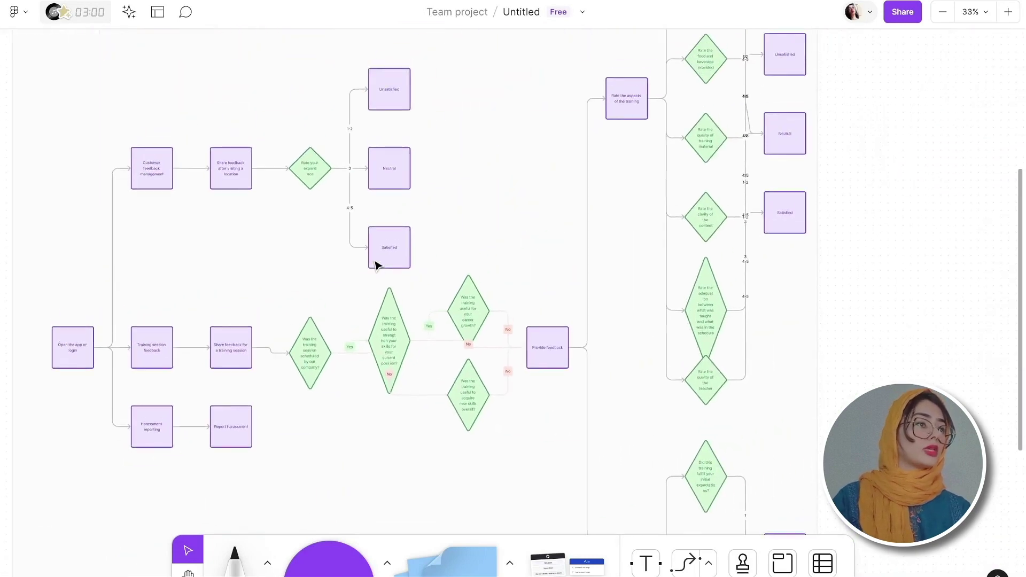
pyautogui.scroll(-1, 377, 266)
pyautogui.keyDown('ctrl'); pyautogui.scroll(2, 377, 266); pyautogui.keyUp('ctrl')
pyautogui.keyDown('ctrl'); pyautogui.scroll(3, 377, 265); pyautogui.keyUp('ctrl')
pyautogui.keyDown('ctrl'); pyautogui.scroll(-1, 374, 264); pyautogui.keyUp('ctrl')
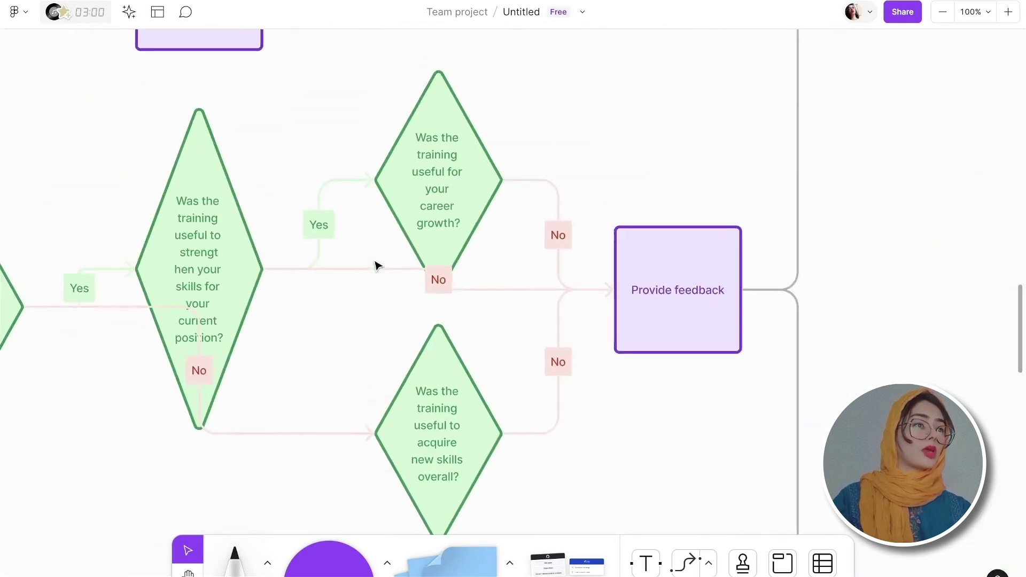
pyautogui.keyDown('ctrl'); pyautogui.scroll(-2, 372, 265); pyautogui.keyUp('ctrl')
pyautogui.keyDown('ctrl'); pyautogui.scroll(-2, 370, 266); pyautogui.keyUp('ctrl')
pyautogui.scroll(3, 370, 265)
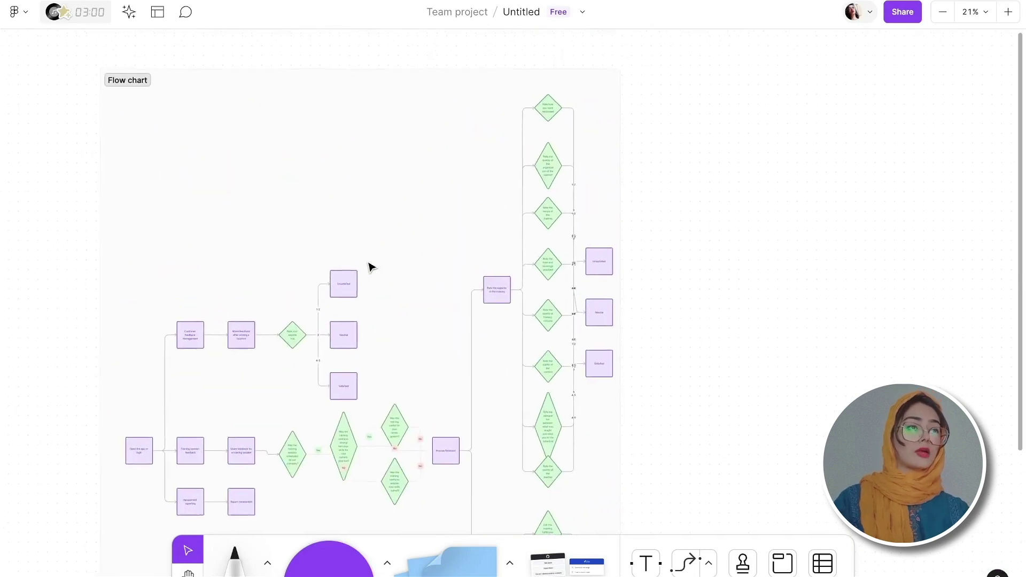
pyautogui.keyDown('ctrl'); pyautogui.scroll(-1, 370, 266); pyautogui.keyUp('ctrl')
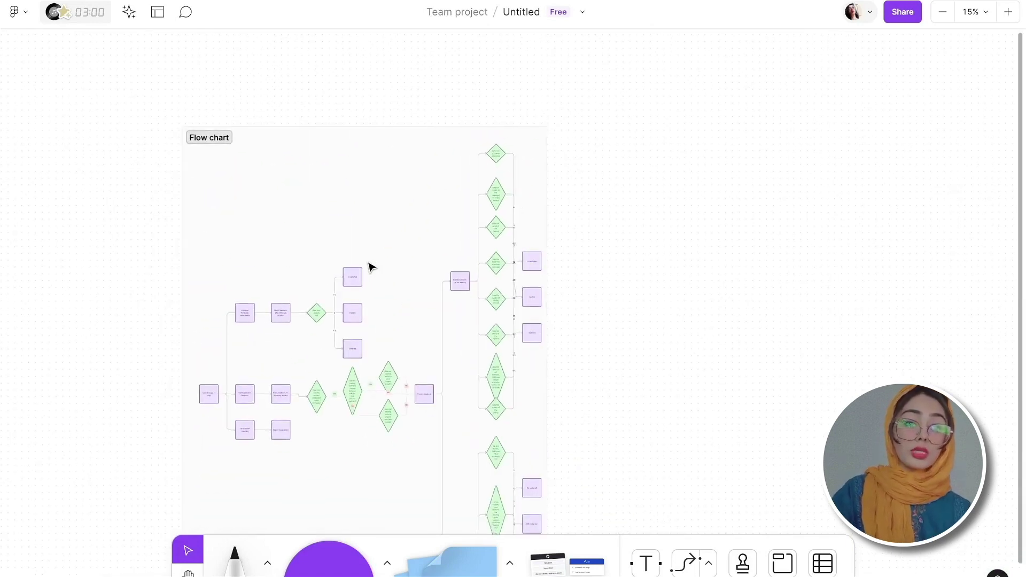
pyautogui.hscroll(-2, 370, 266)
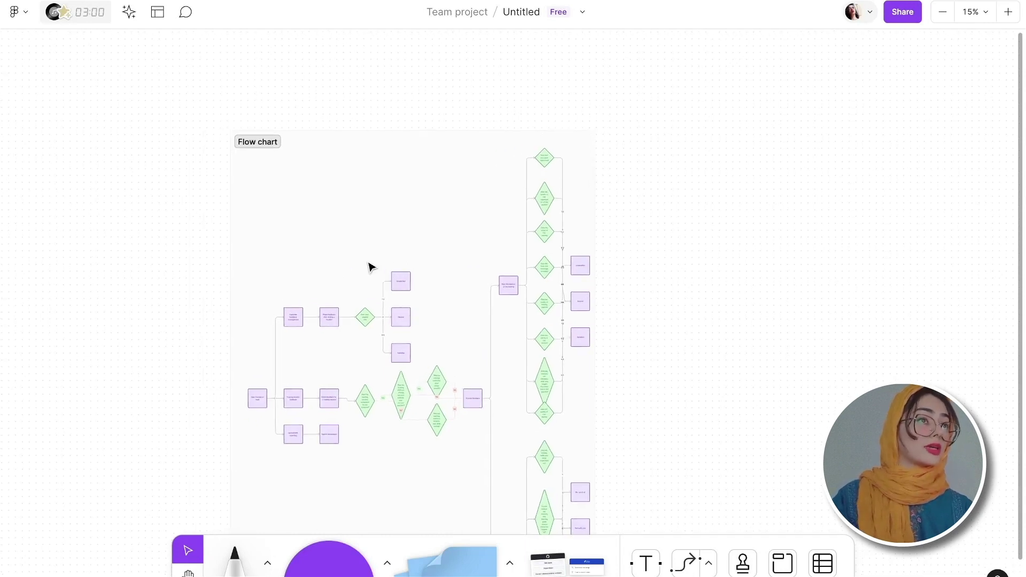
pyautogui.hscroll(-2, 370, 266)
pyautogui.hscroll(4, 353, 276)
pyautogui.scroll(-1, 353, 276)
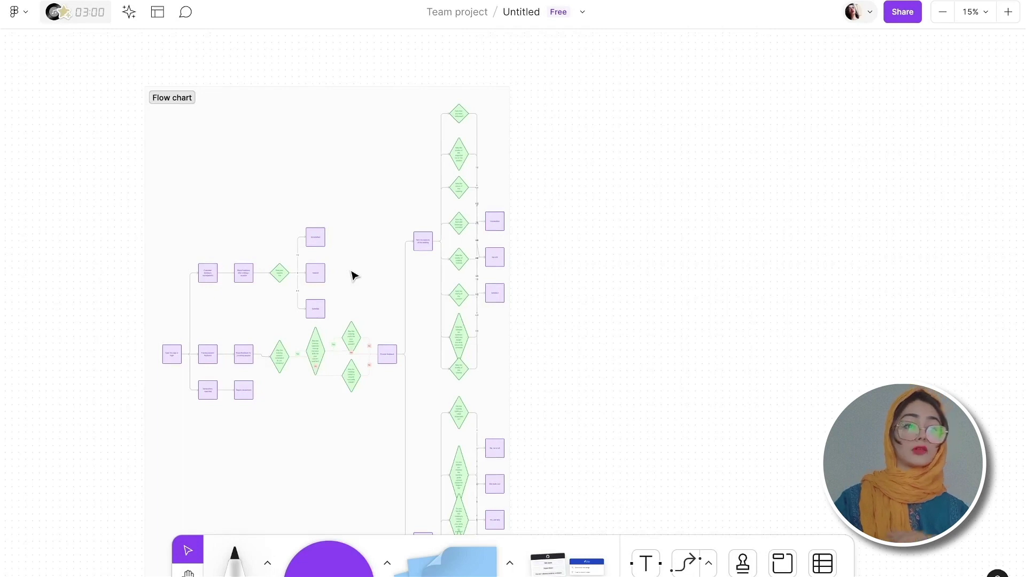
pyautogui.scroll(5, 353, 275)
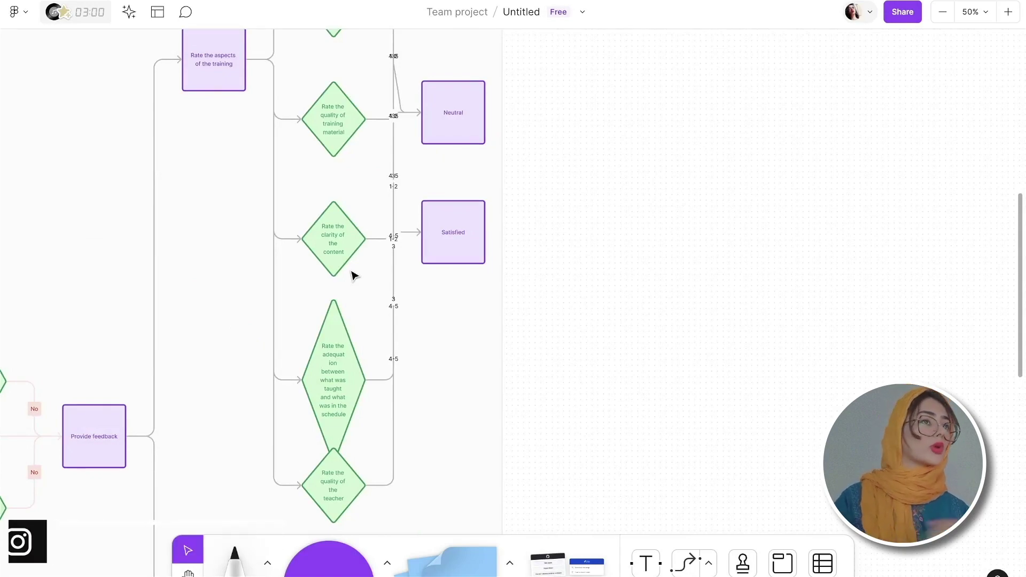
pyautogui.scroll(-2, 351, 275)
pyautogui.scroll(-3, 110, 229)
pyautogui.scroll(-3, 111, 231)
pyautogui.hscroll(-5, 110, 231)
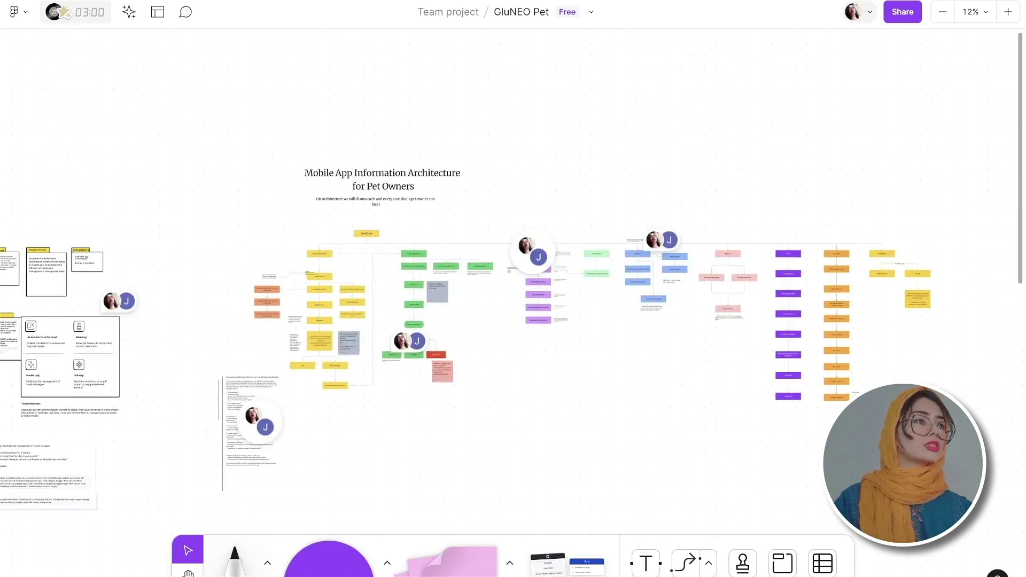
# Step: Zoom in on the MVP USER FLOW section of the Kwadio System board
pyautogui.scroll(1, 495, 296)
pyautogui.scroll(3, 495, 296)
pyautogui.scroll(2, 495, 296)
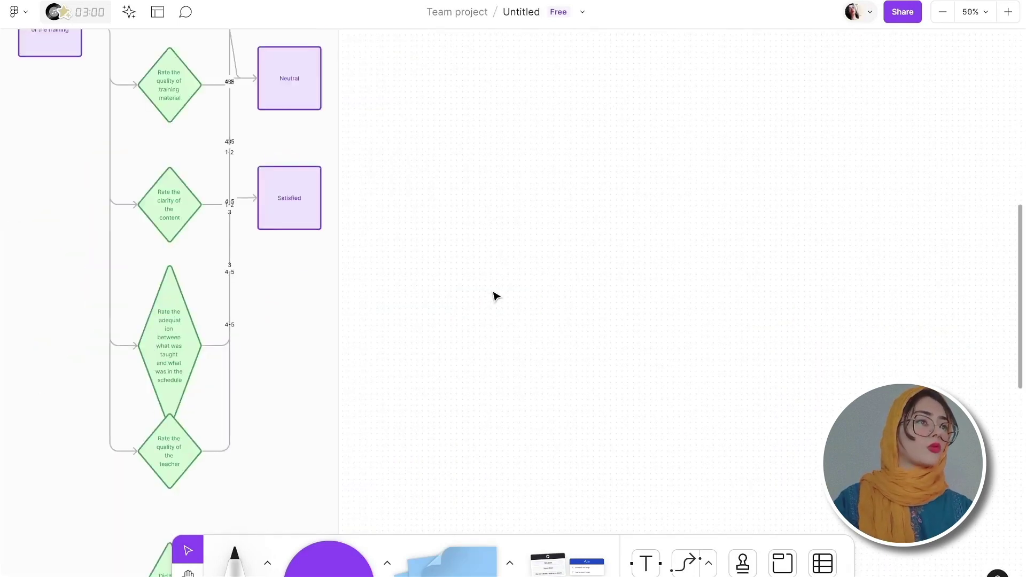
pyautogui.scroll(2, 495, 295)
pyautogui.scroll(3, 495, 296)
pyautogui.hscroll(-3, 495, 296)
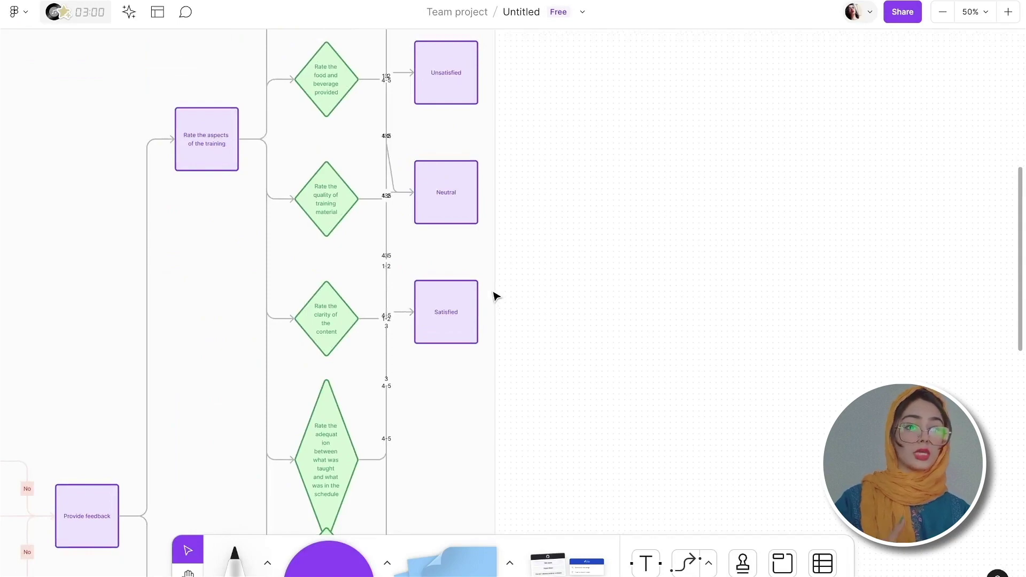
pyautogui.hscroll(-3, 495, 296)
pyautogui.scroll(1, 495, 296)
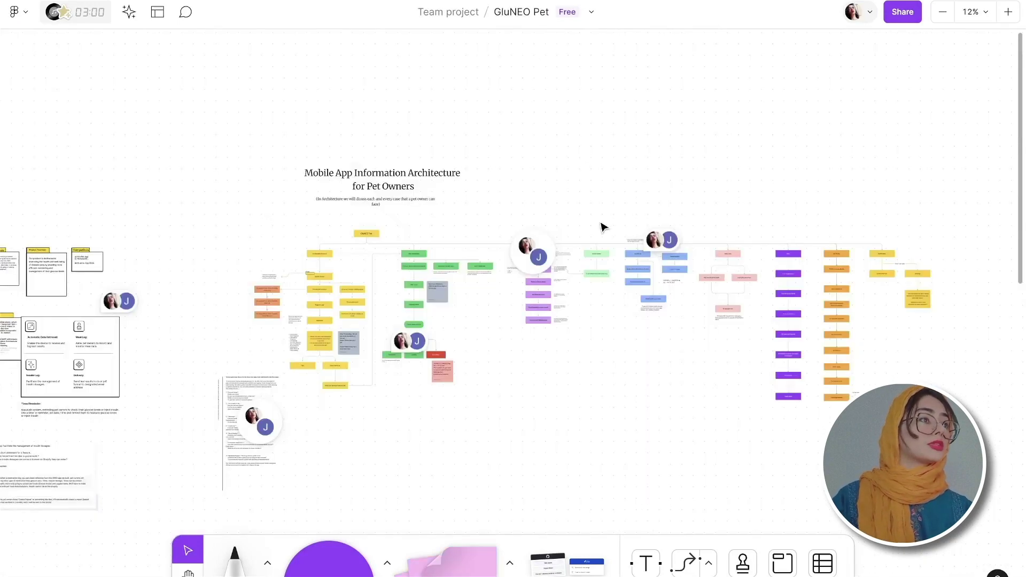
pyautogui.hscroll(-2, 603, 228)
pyautogui.scroll(2, 603, 227)
pyautogui.hscroll(-1, 603, 227)
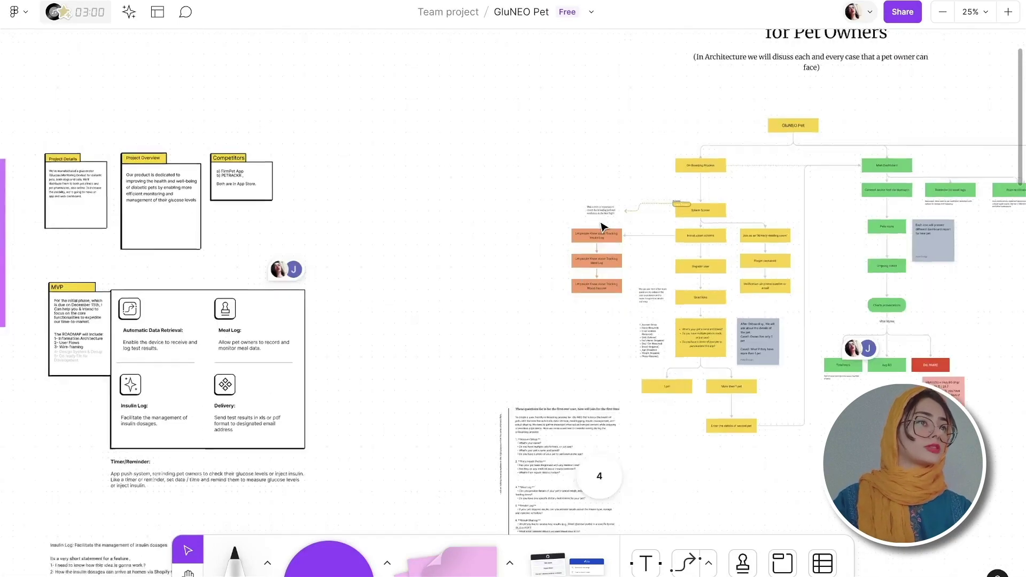
pyautogui.scroll(2, 603, 227)
pyautogui.hscroll(3, 603, 228)
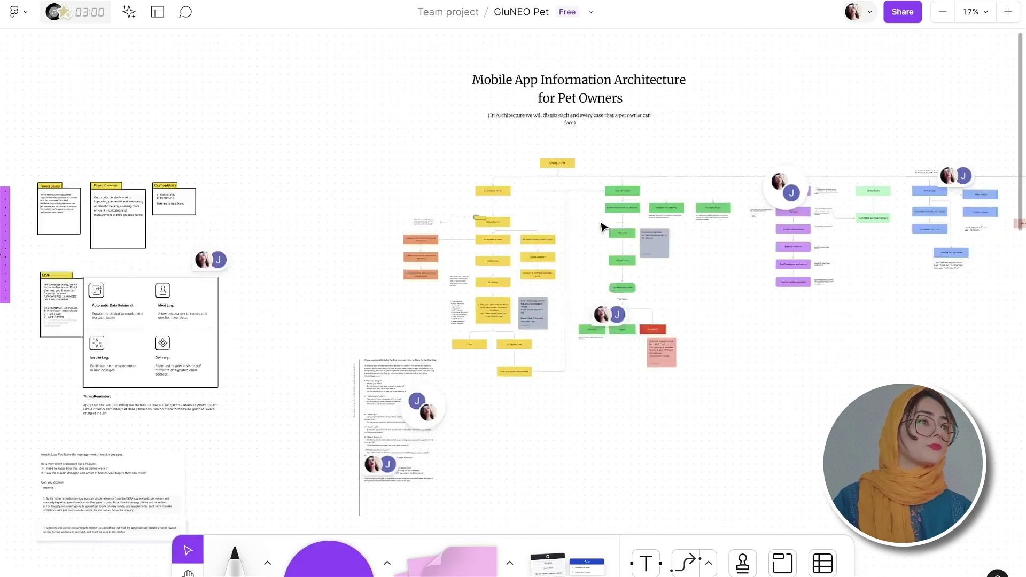
pyautogui.scroll(-2, 603, 227)
pyautogui.hscroll(3, 603, 227)
pyautogui.scroll(1, 603, 227)
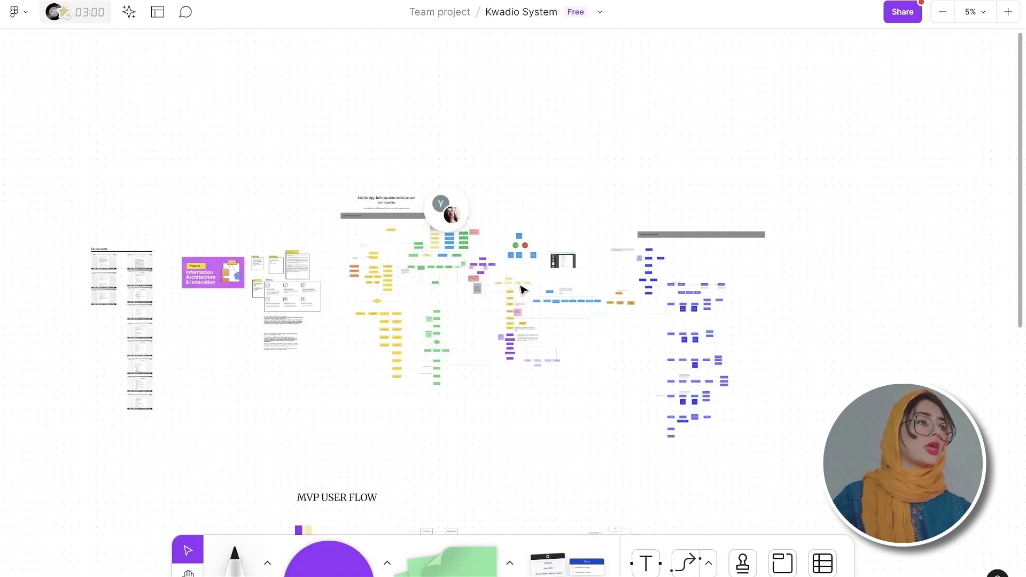
# Step: Look over the MVP user flow, then return to the Untitled board with the flow chart
pyautogui.scroll(-3, 523, 290)
pyautogui.scroll(-2, 522, 291)
pyautogui.scroll(3, 521, 289)
pyautogui.scroll(3, 521, 289)
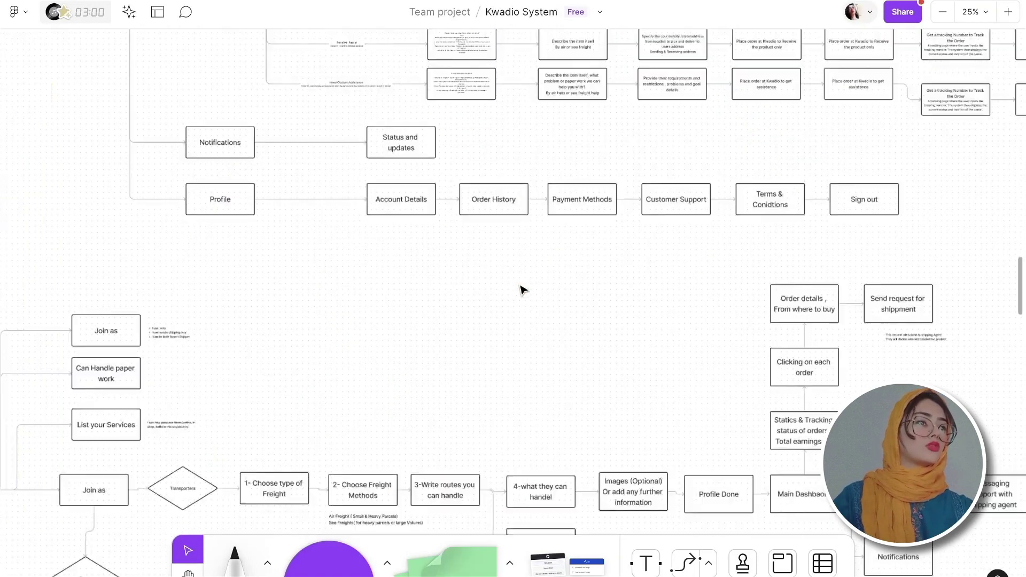
pyautogui.scroll(-3, 523, 289)
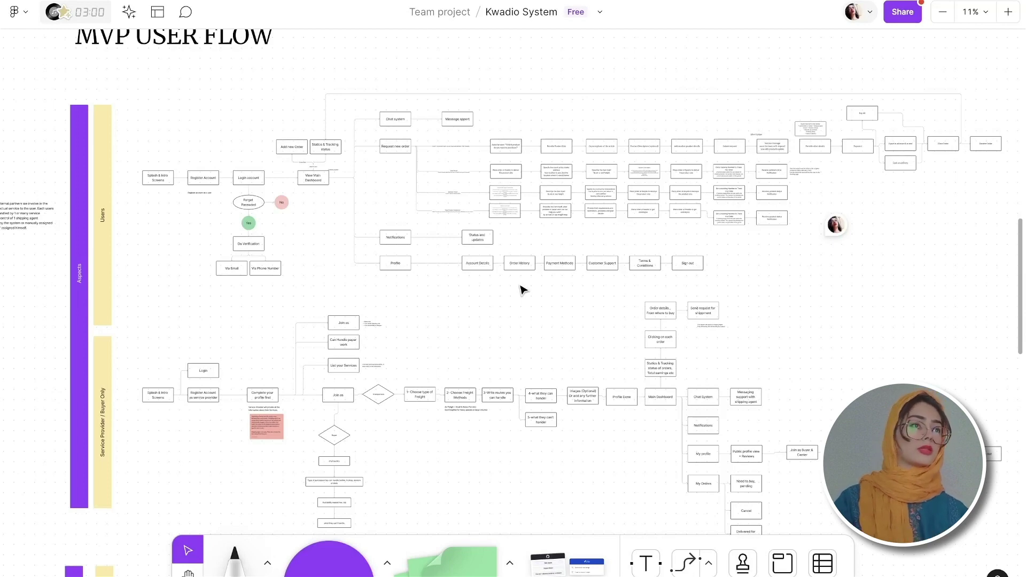
pyautogui.click(425, 5)
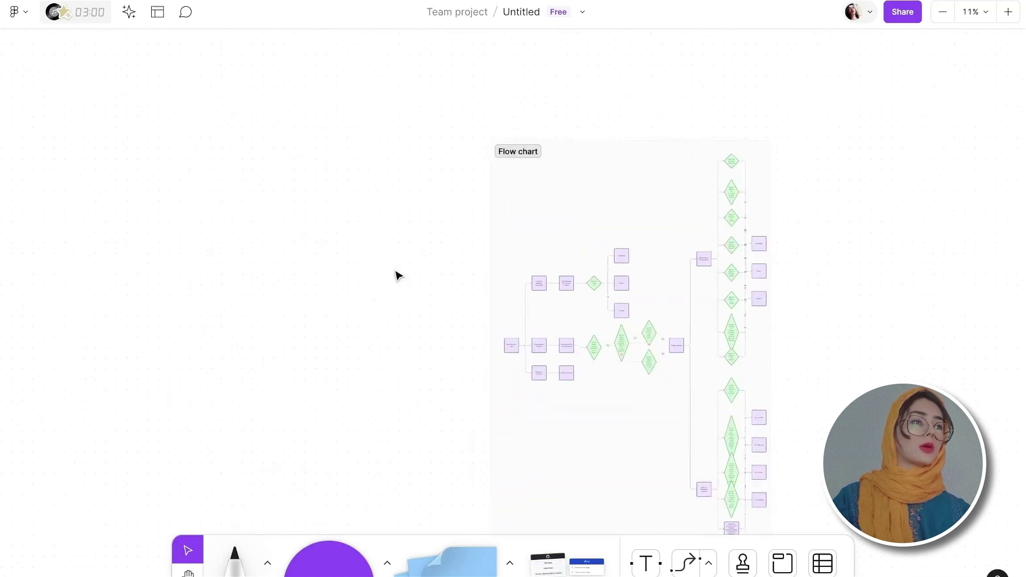
# Step: Generate an AI 'Brainstorm for new project ideas' board with Agenda, Brainstorming and Next steps sections
pyautogui.click(123, 20)
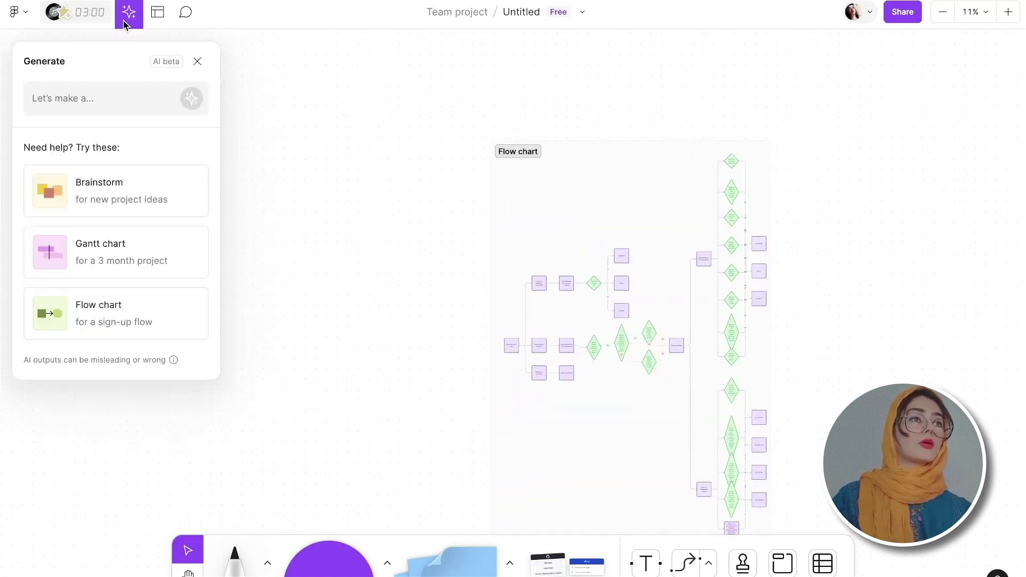
pyautogui.click(121, 192)
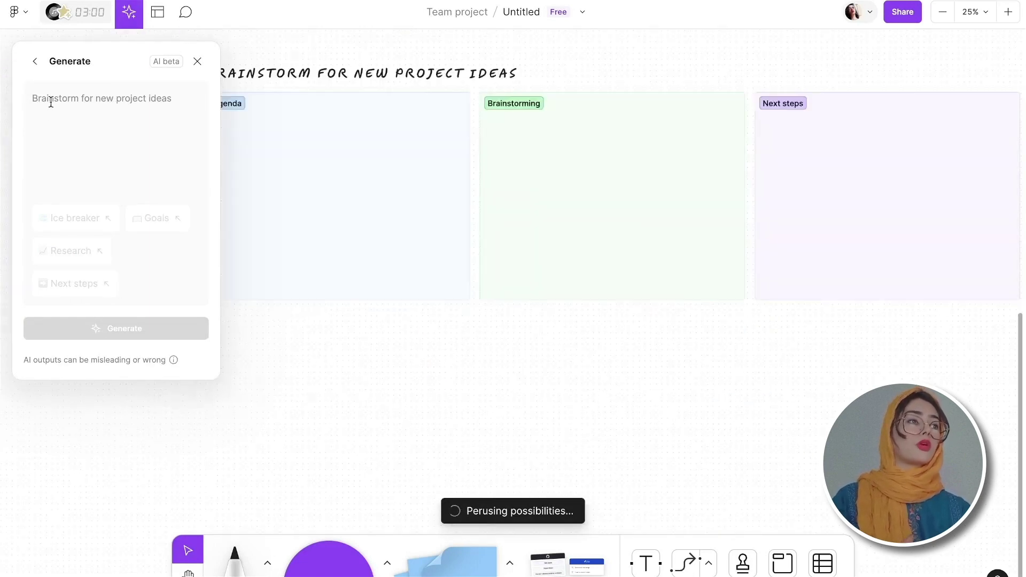
pyautogui.scroll(-3, 568, 291)
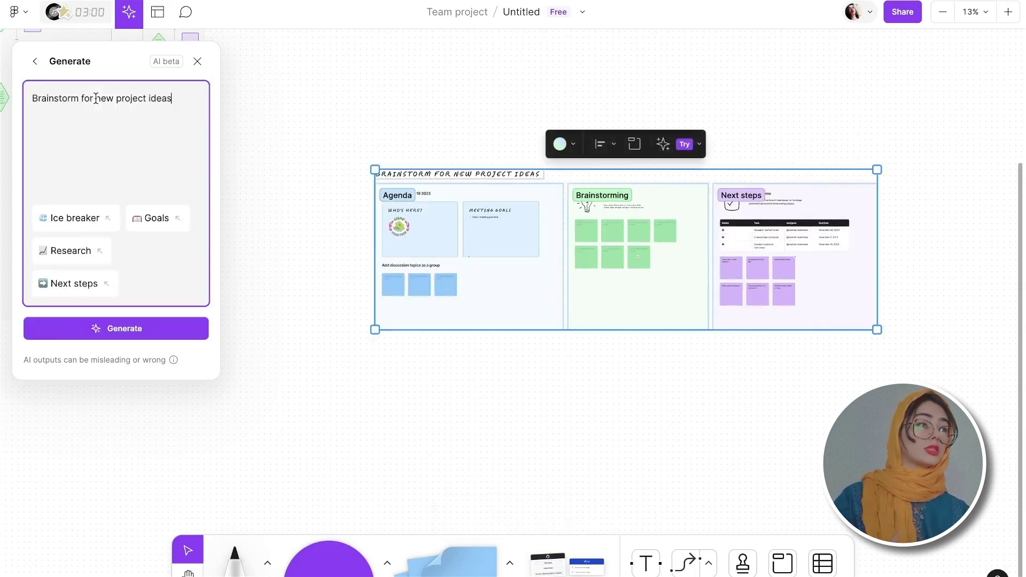
# Step: Replace 'new project ideas' with the pasted feedback-management description and generate a new brainstorm board
pyautogui.moveTo(97, 97); pyautogui.dragTo(187, 99)
pyautogui.press('BackSpace')
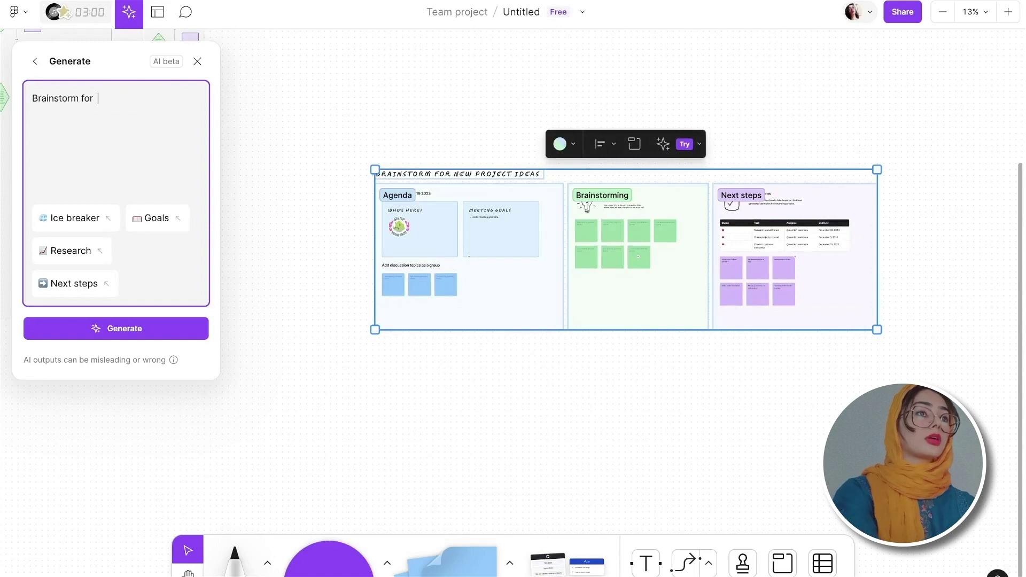
pyautogui.hotkey('ctrl', 'v')
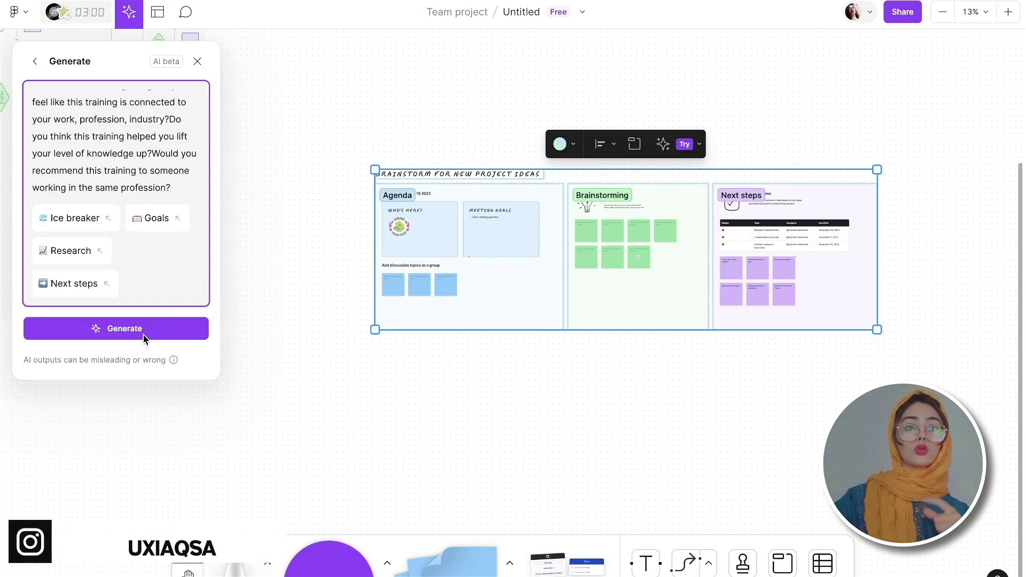
pyautogui.scroll(-3, 355, 433)
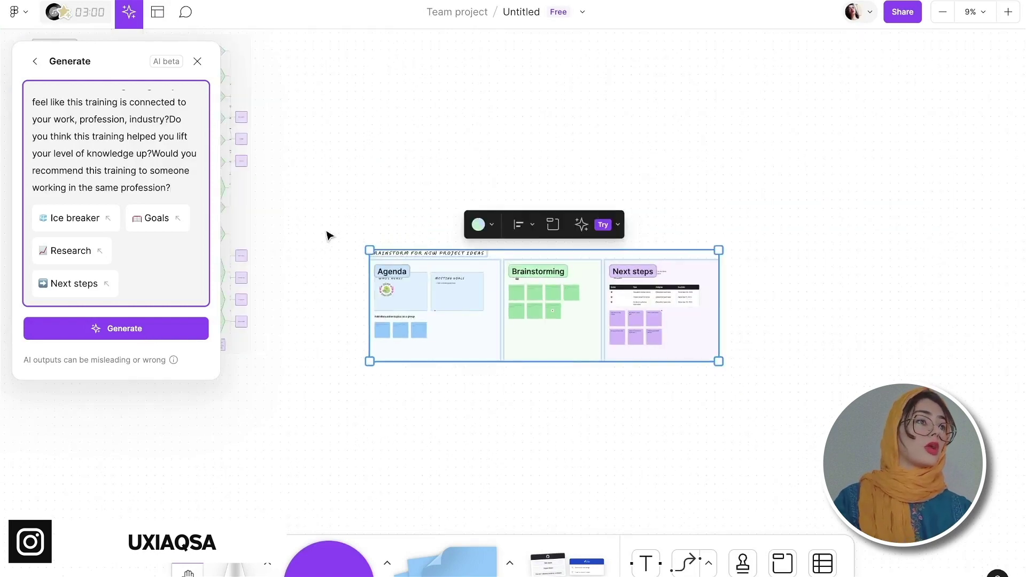
pyautogui.moveTo(325, 230); pyautogui.dragTo(722, 380)
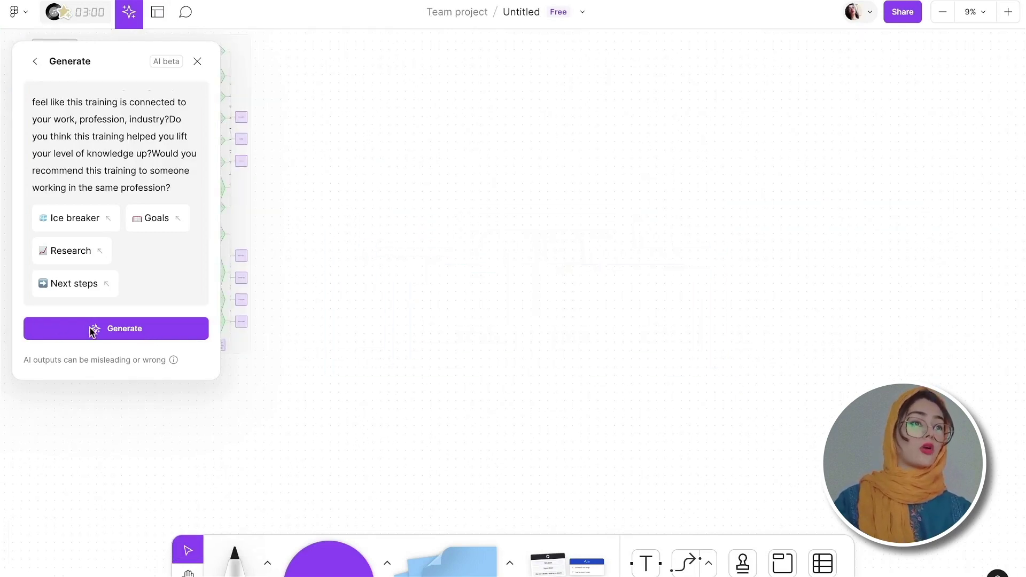
pyautogui.click(92, 329)
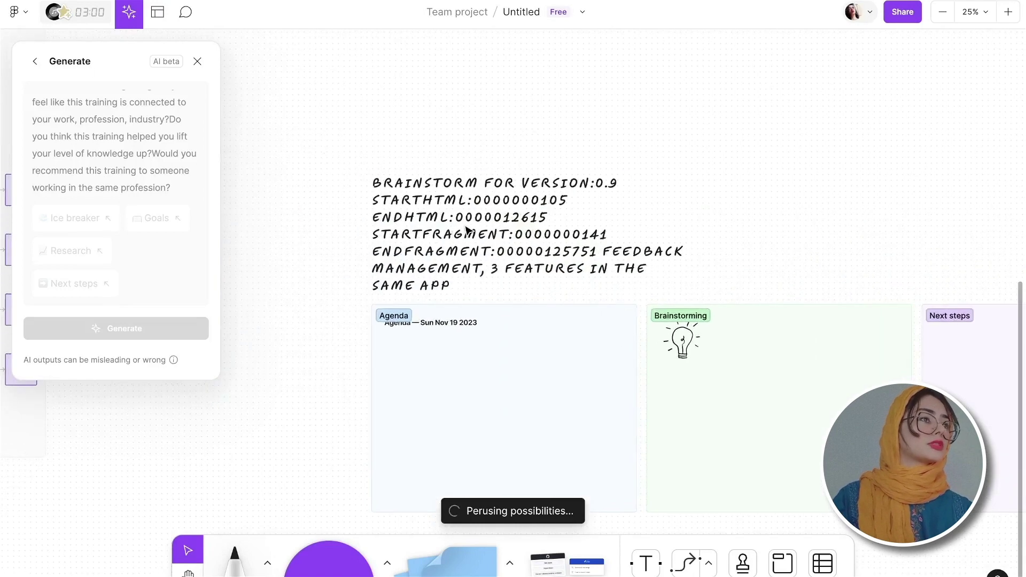
# Step: Delete the stray STARTHTML–ENDFRAGMENT lines from the brainstorm board's title
pyautogui.doubleClick(493, 251)
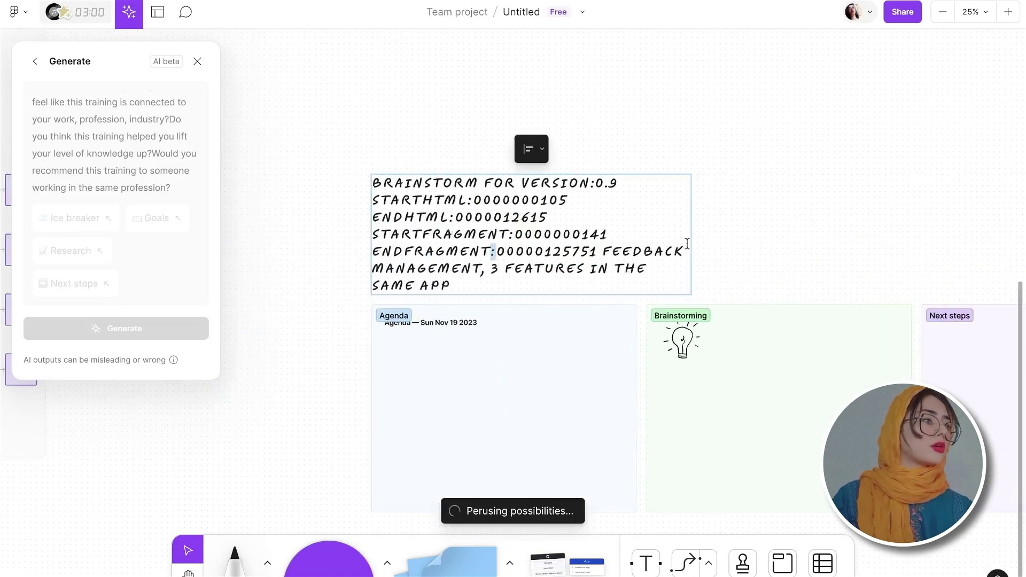
pyautogui.moveTo(594, 252); pyautogui.dragTo(373, 200)
pyautogui.press('BackSpace')
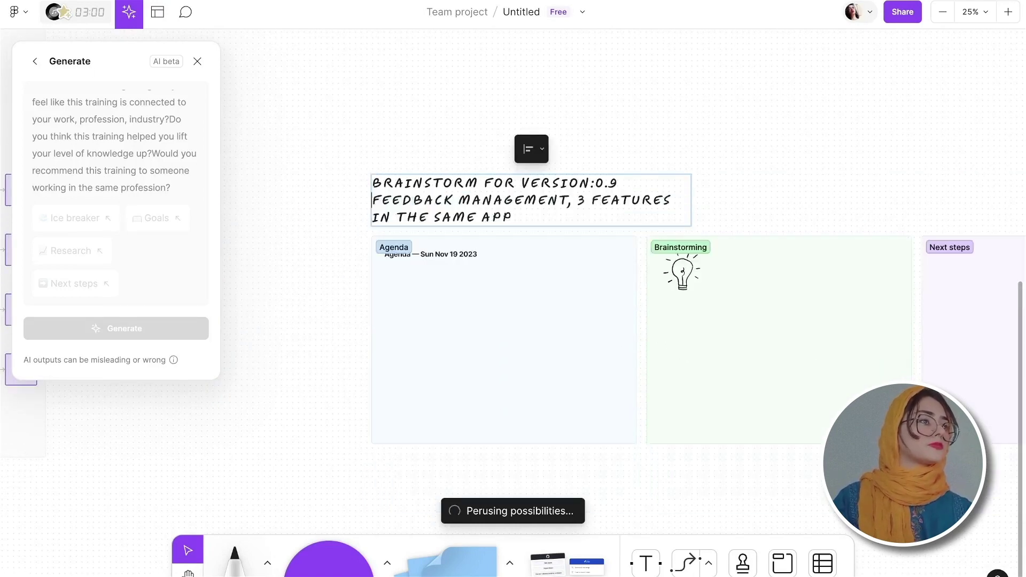
pyautogui.press('Escape')
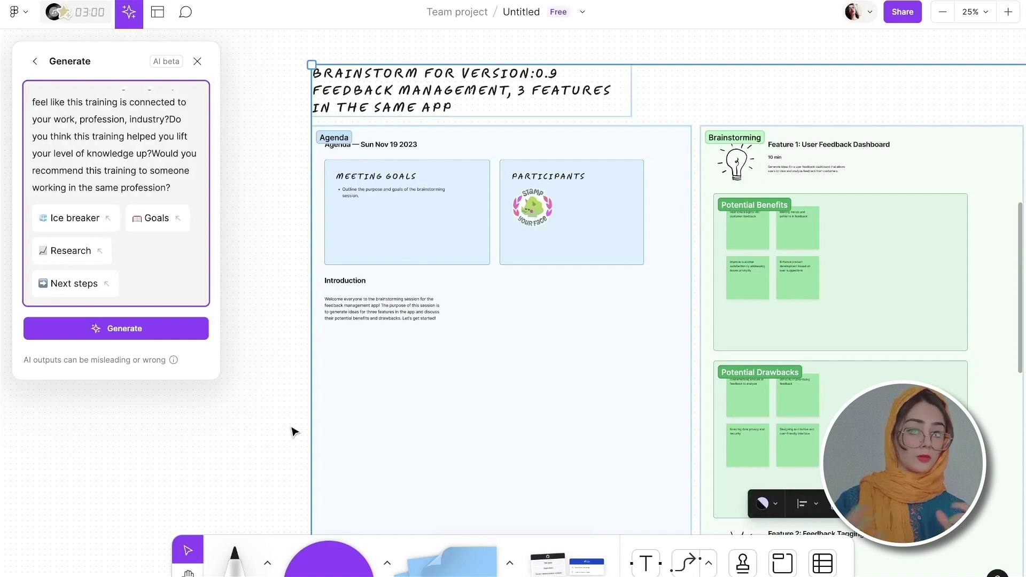
pyautogui.scroll(-3, 620, 317)
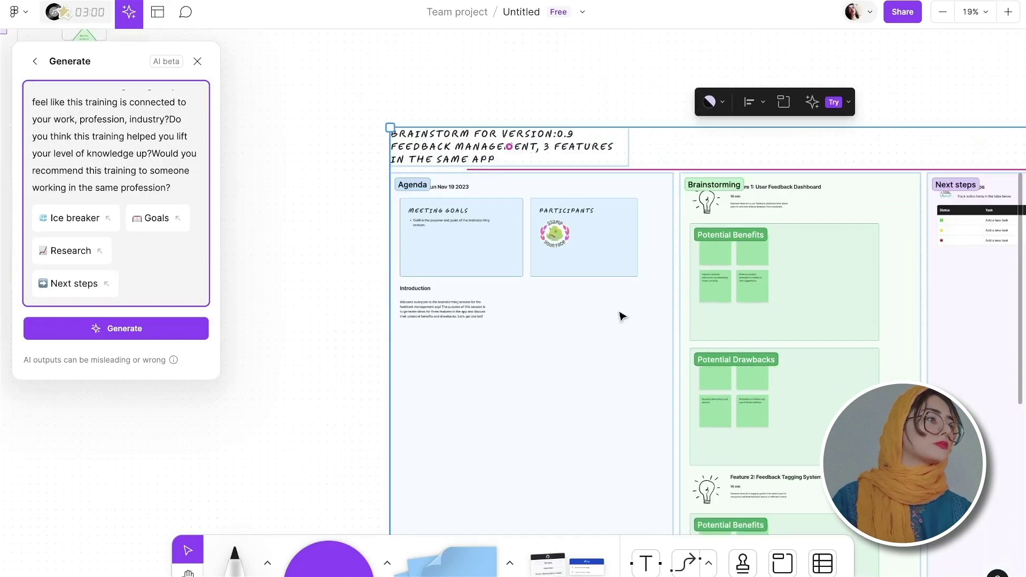
pyautogui.scroll(1, 621, 317)
pyautogui.press('BackSpace')
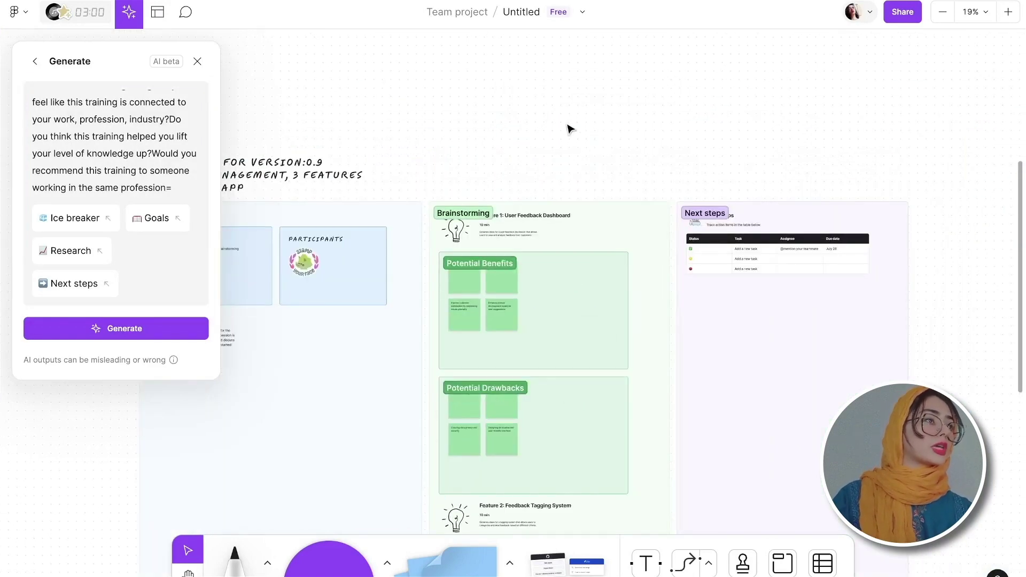
pyautogui.scroll(5, 569, 128)
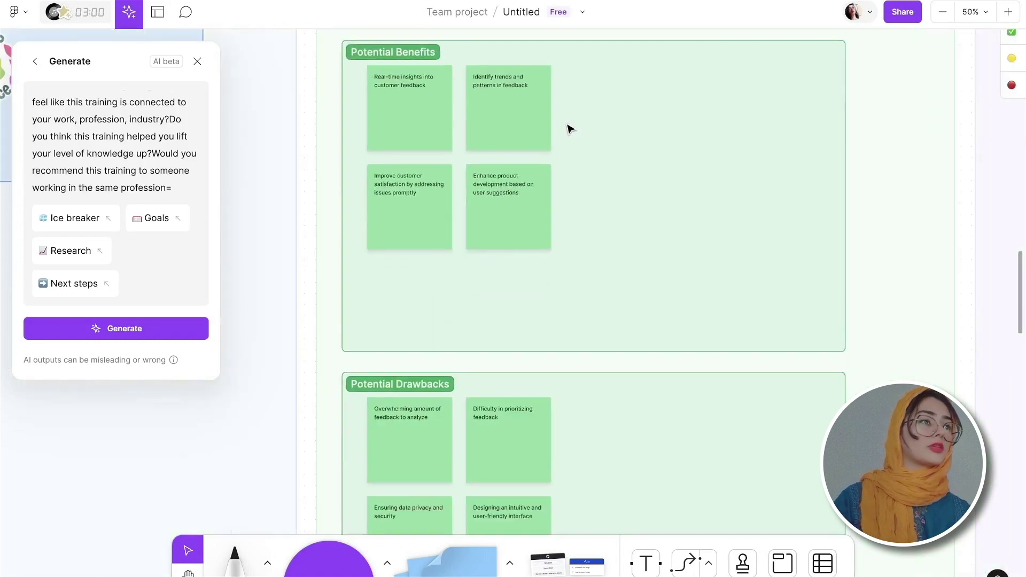
pyautogui.scroll(-3, 568, 129)
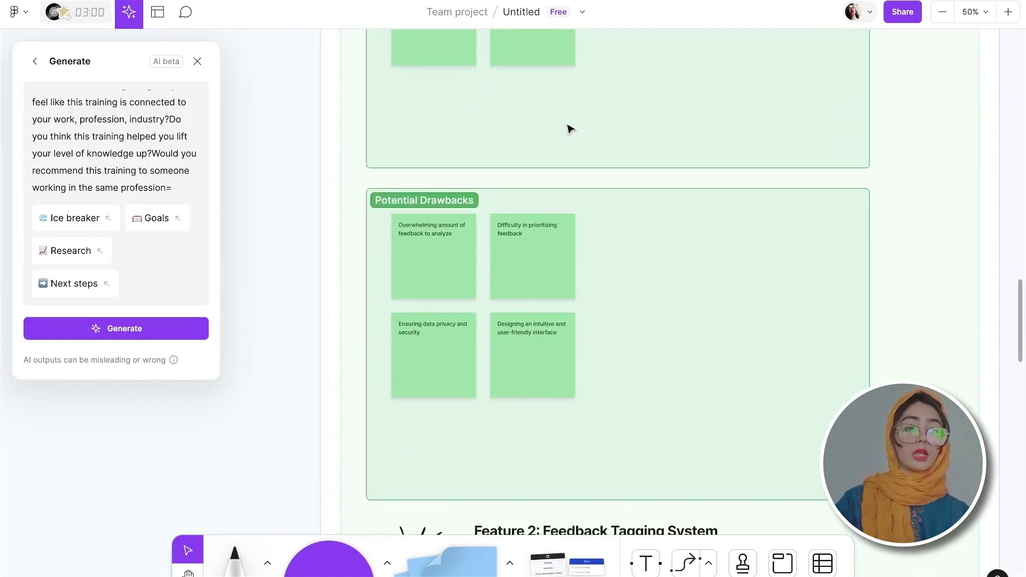
pyautogui.scroll(1, 583, 303)
pyautogui.scroll(2, 583, 303)
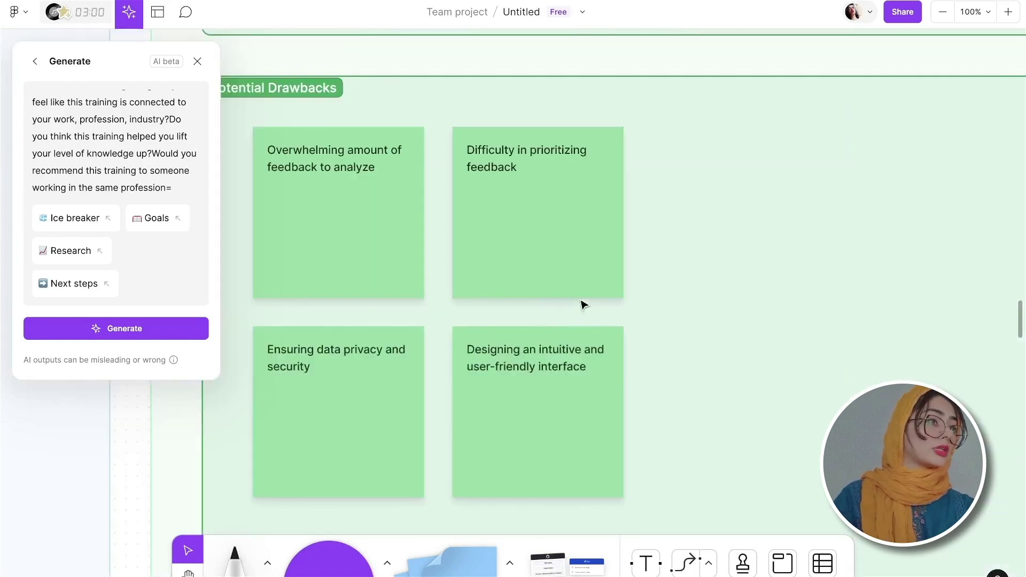
pyautogui.scroll(2, 582, 305)
pyautogui.scroll(1, 583, 304)
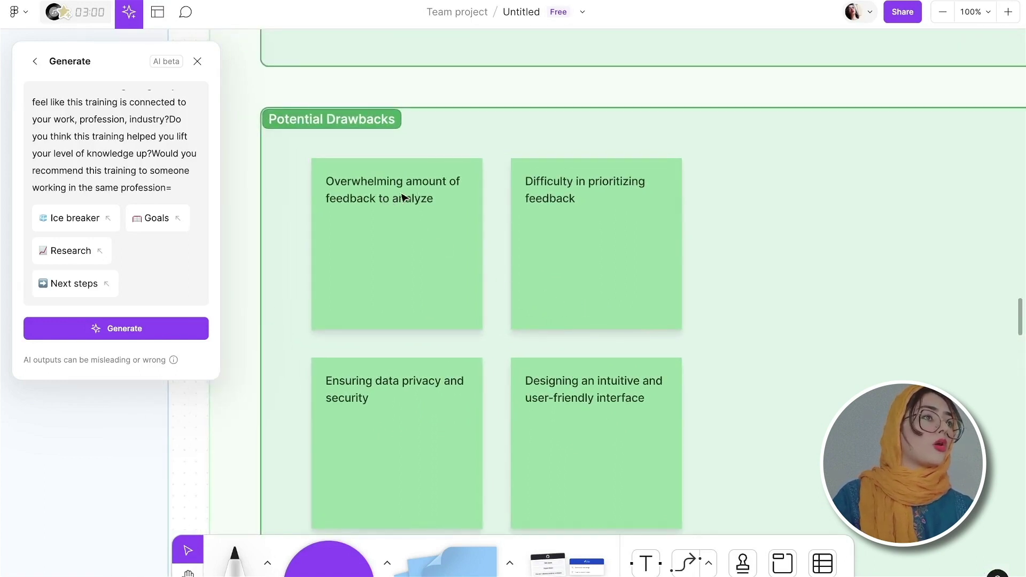
pyautogui.click(555, 214)
pyautogui.scroll(-5, 610, 374)
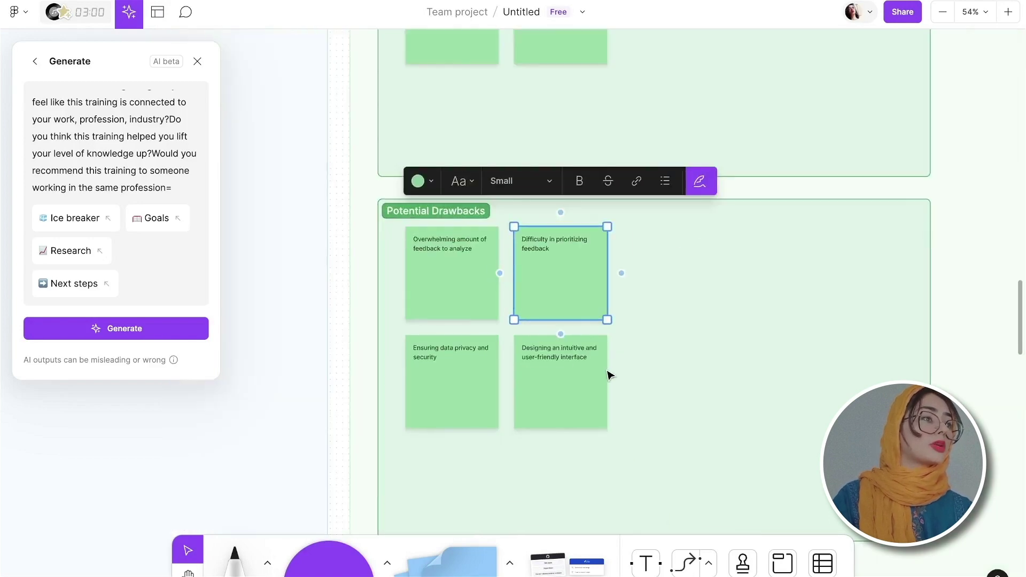
pyautogui.scroll(-5, 642, 406)
pyautogui.scroll(-5, 674, 439)
pyautogui.scroll(-3, 704, 463)
pyautogui.click(654, 456)
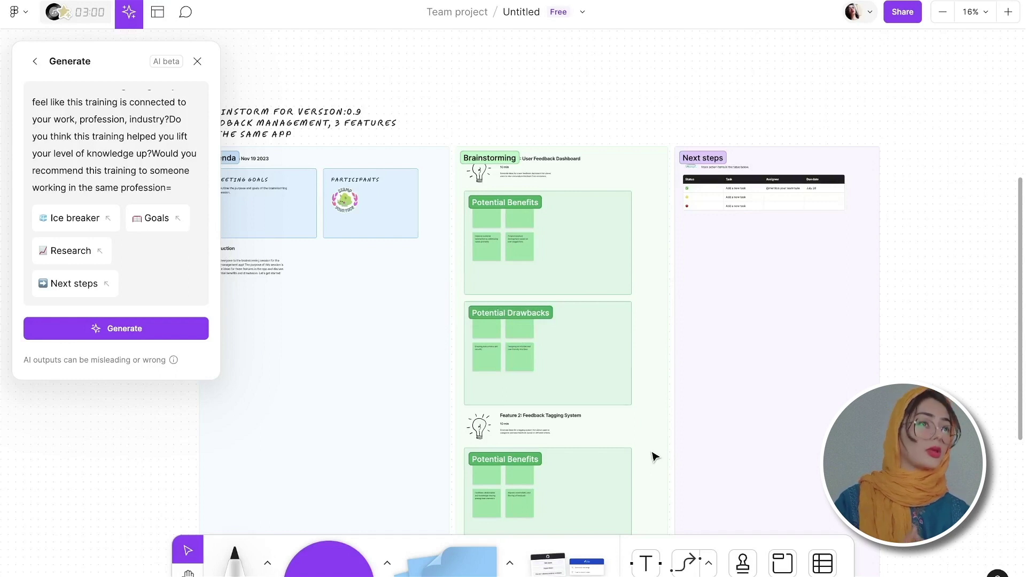
# Step: Generate a 'Team retrospective for the last quarter' board with Start doing and Stop doing columns
pyautogui.click(36, 63)
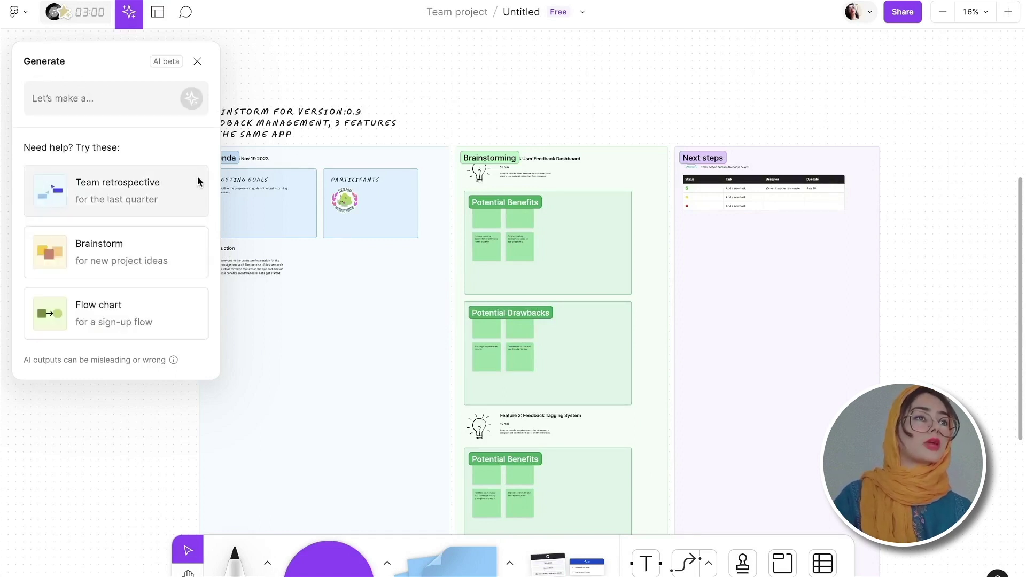
pyautogui.click(114, 206)
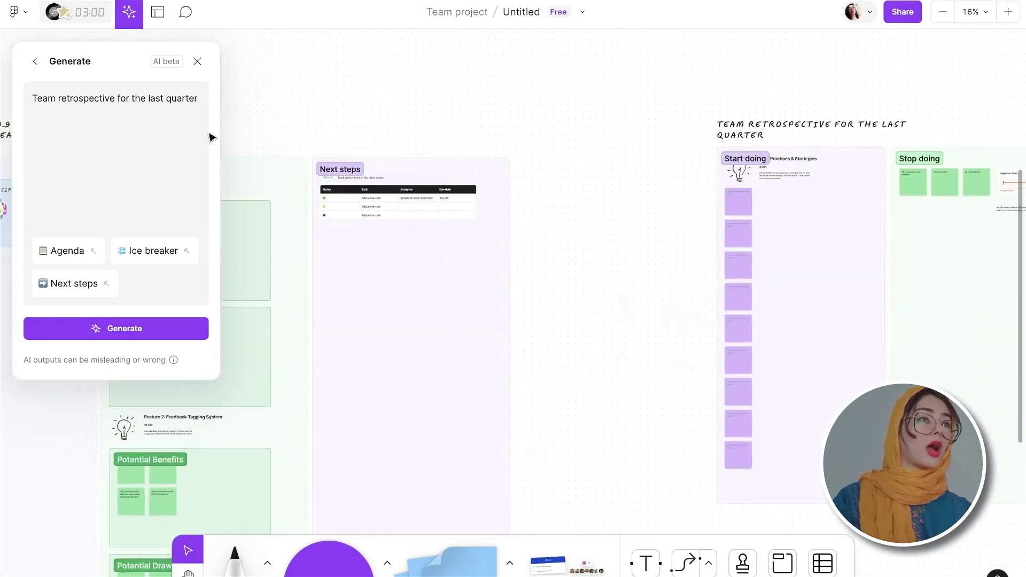
pyautogui.click(35, 62)
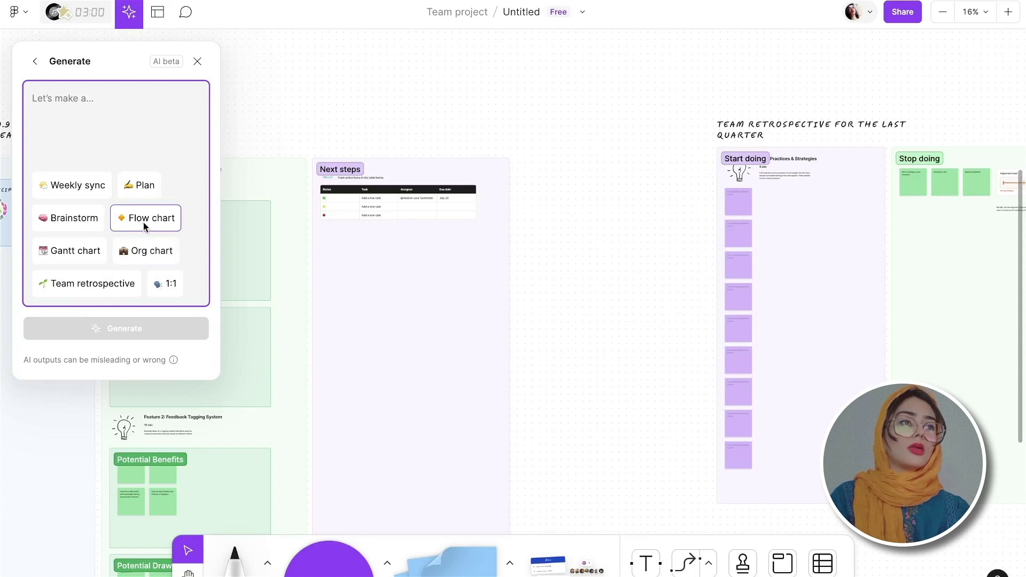
# Step: Generate a 1:1 meeting agenda with Who's here?, Meeting goals and discussion-topic sticky notes
pyautogui.click(166, 285)
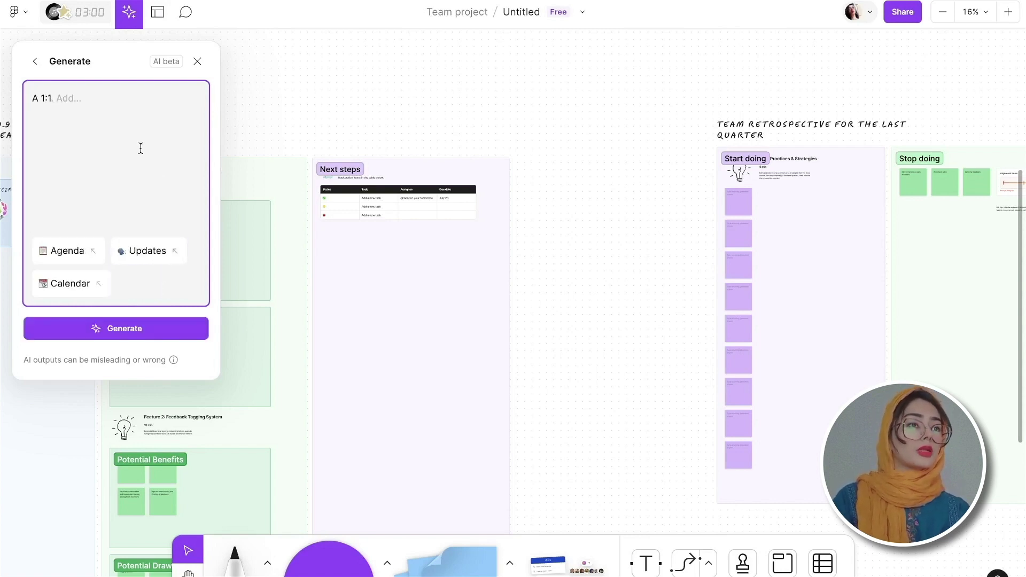
pyautogui.click(144, 331)
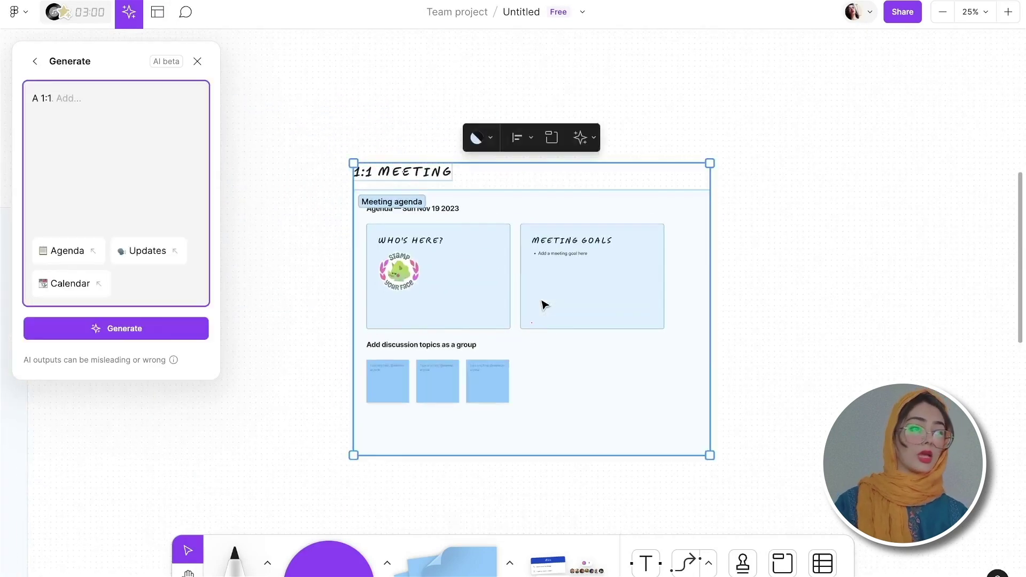
pyautogui.click(852, 231)
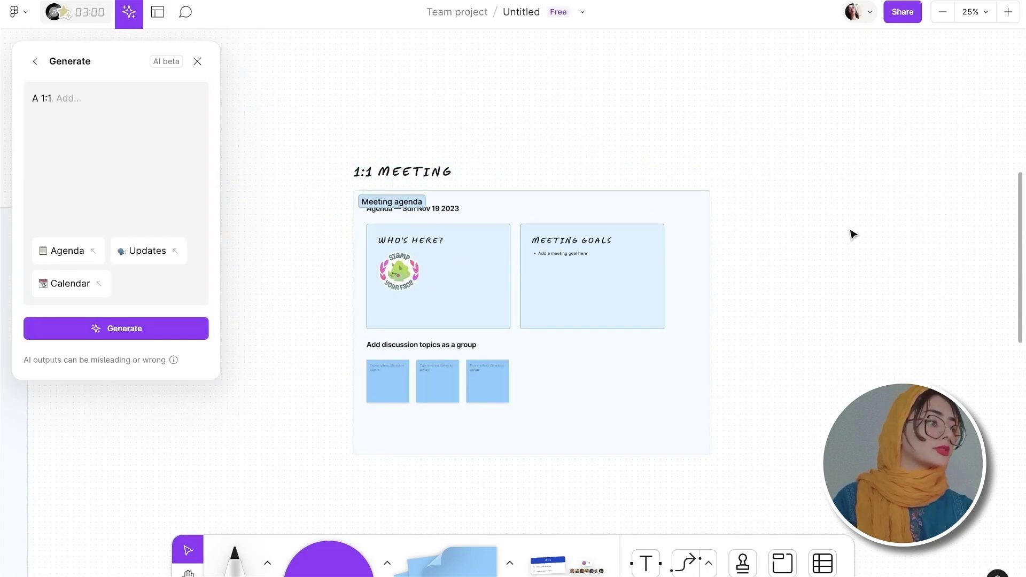
pyautogui.scroll(-3, 593, 228)
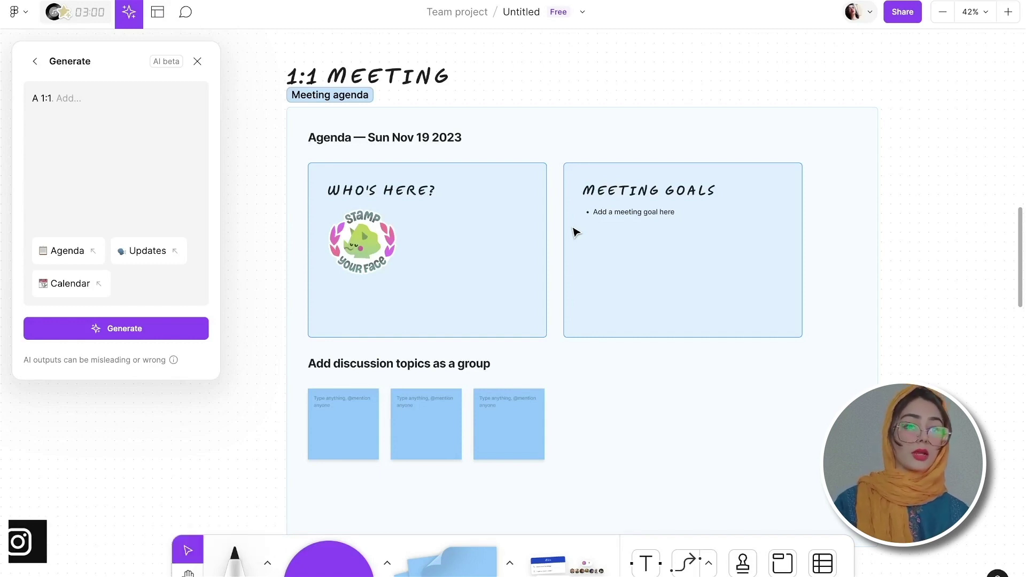
pyautogui.keyDown('ctrl'); pyautogui.scroll(-5, 575, 231); pyautogui.keyUp('ctrl')
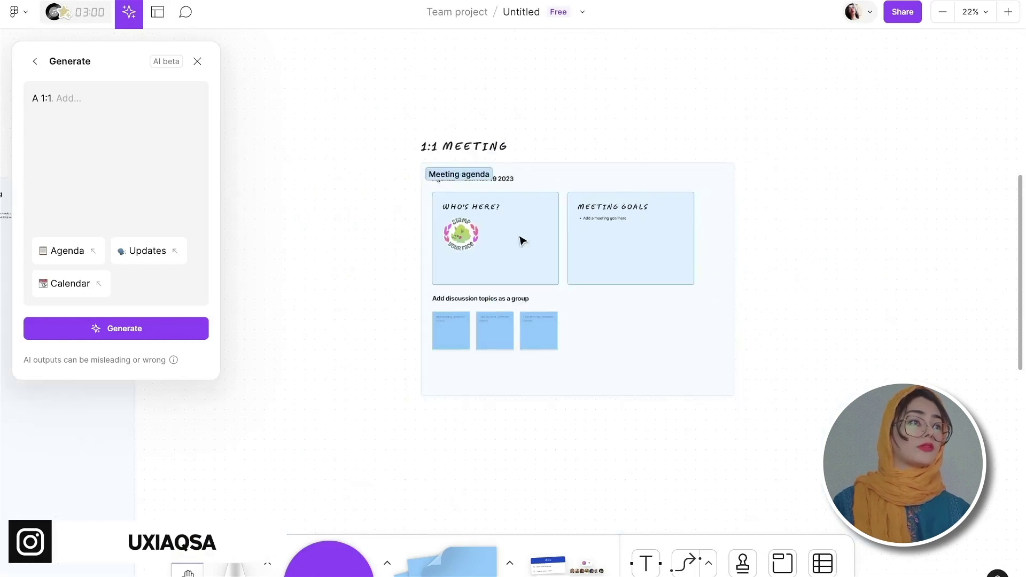
# Step: Close the Generate panel with its X, leaving the 1:1 Meeting board visible
pyautogui.click(198, 61)
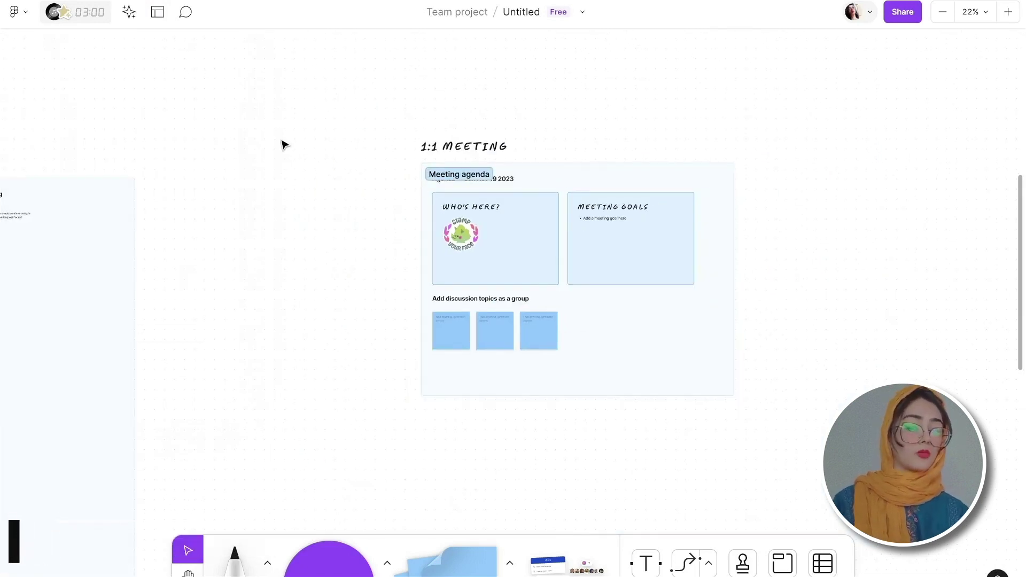